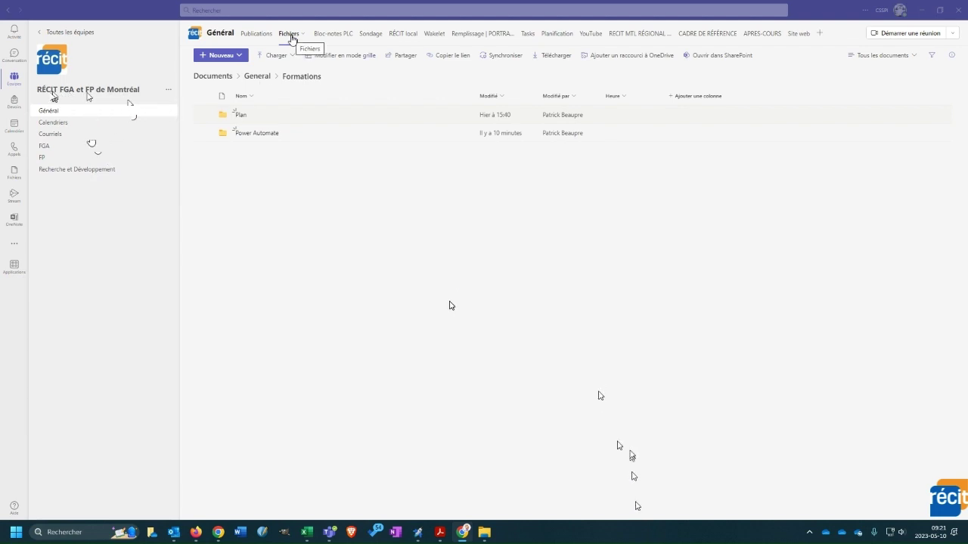
- In the General > Formations files folder, open the Nouveau menu and close it without creating anything
click(238, 56)
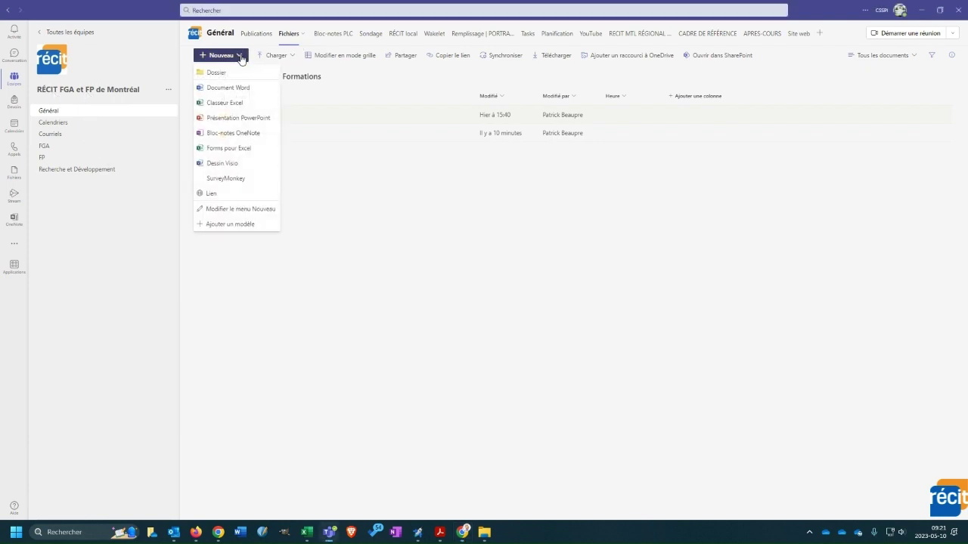
click(358, 184)
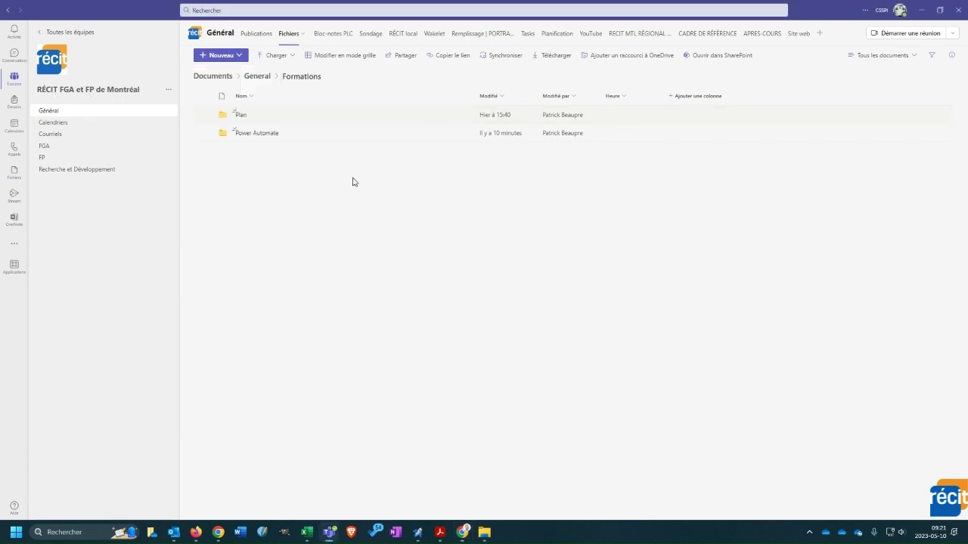
- Open the Power Automate folder, hide Présentation Power Automate(1-1) from recent files, and go to Forms
click(257, 133)
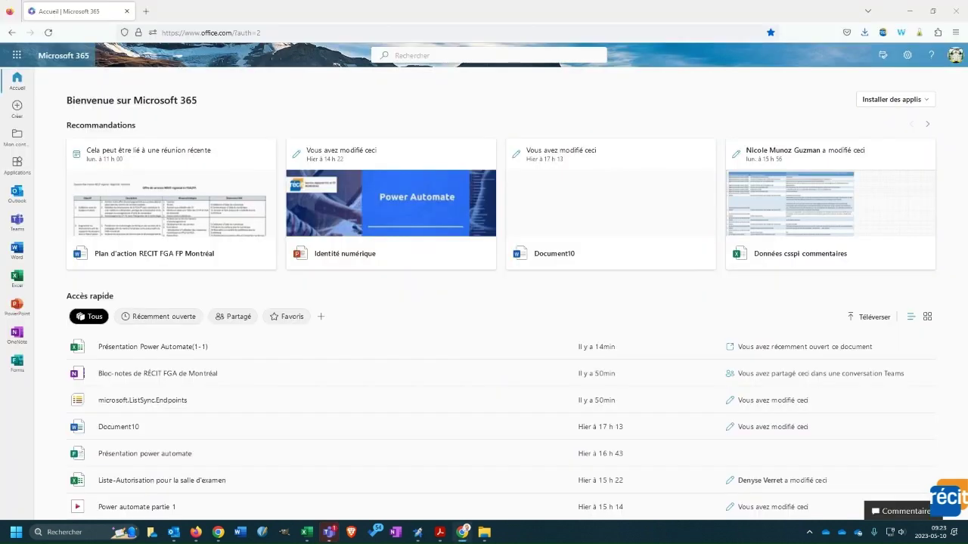
click(559, 374)
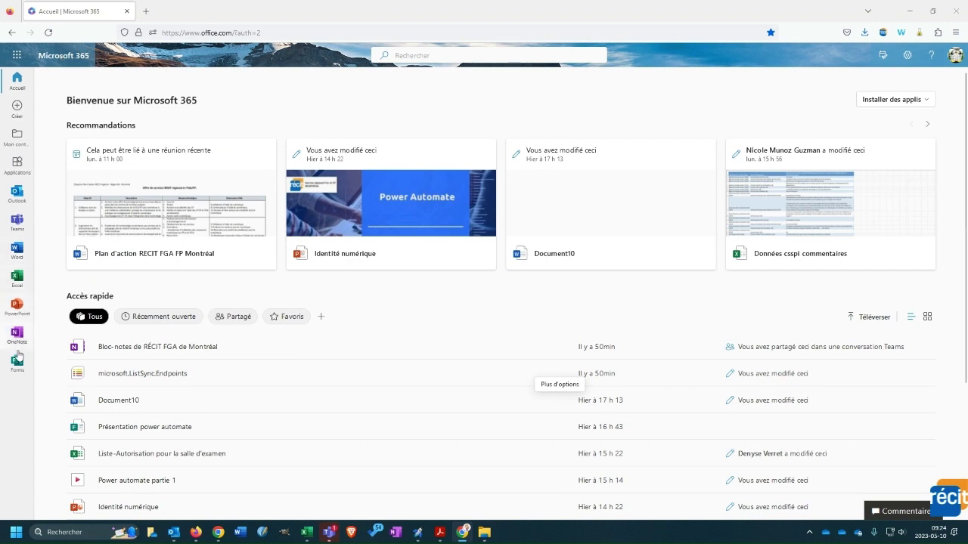
click(16, 363)
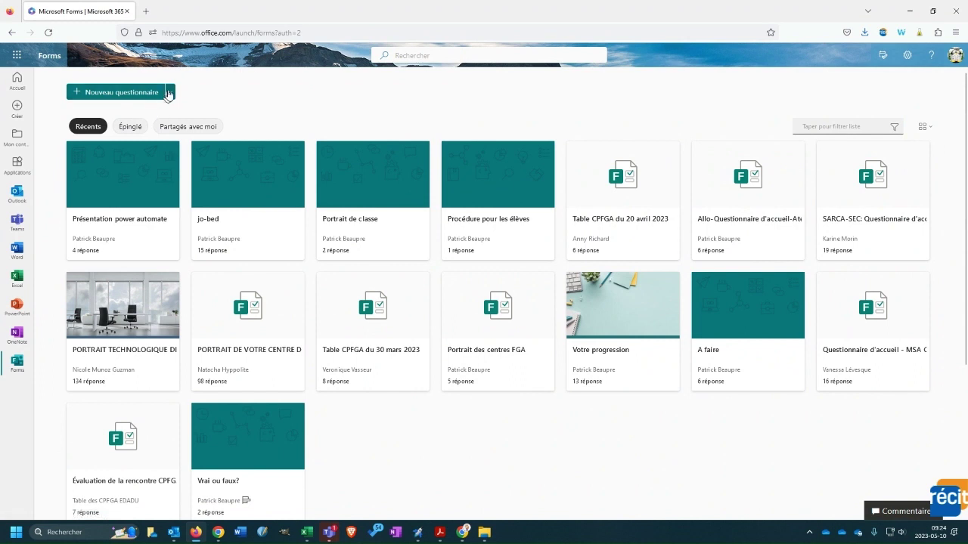
- Create a blank form titled 'Présentation PA' and dismiss the suggested questions
click(169, 92)
click(135, 115)
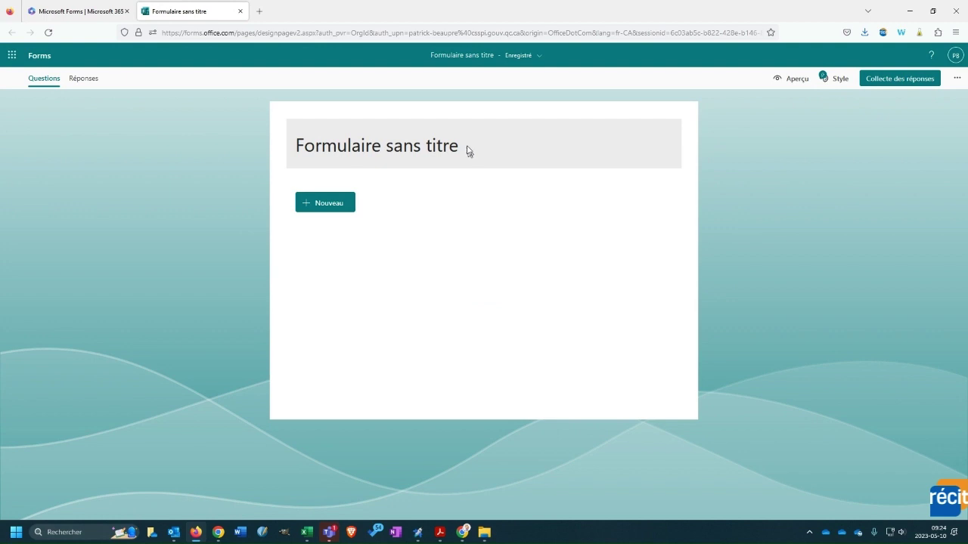
click(466, 146)
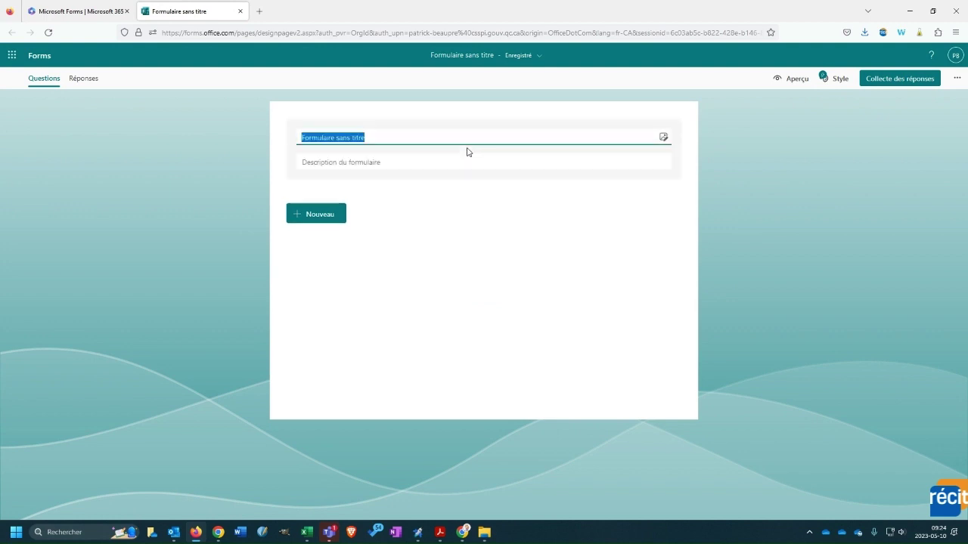
text(P)
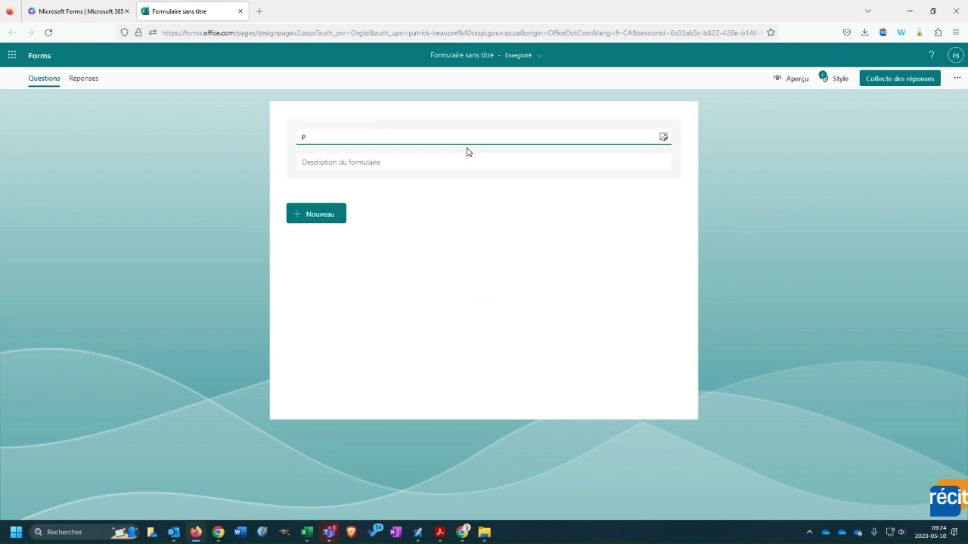
text(résenta)
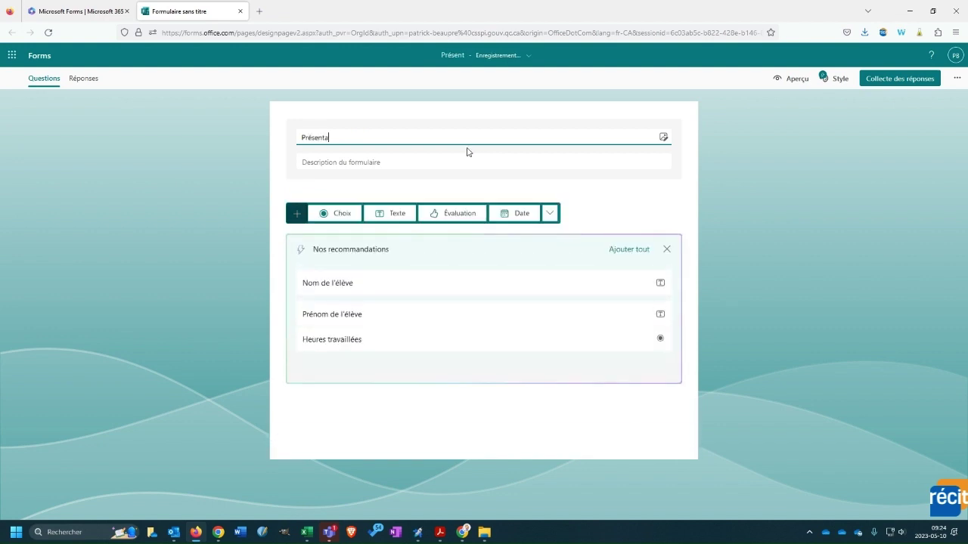
text(tion P)
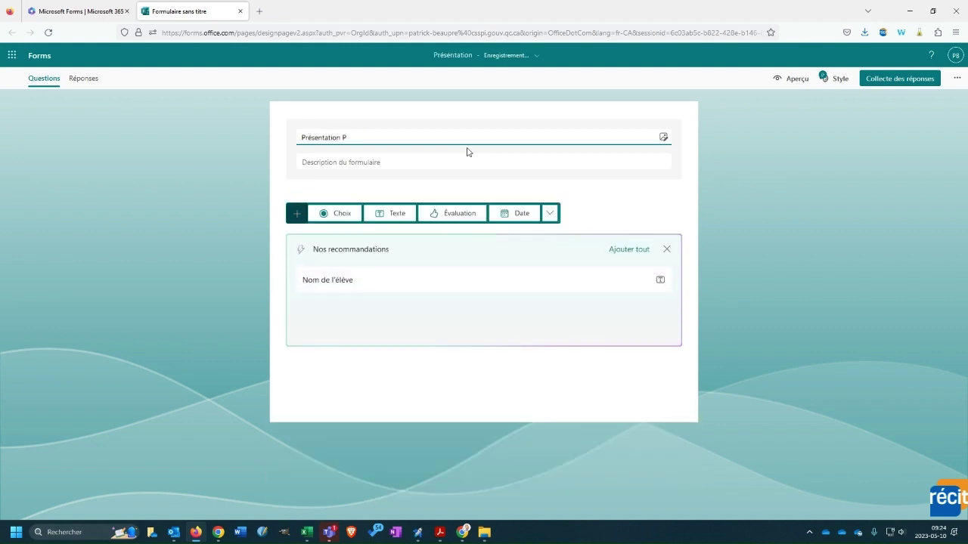
text(A)
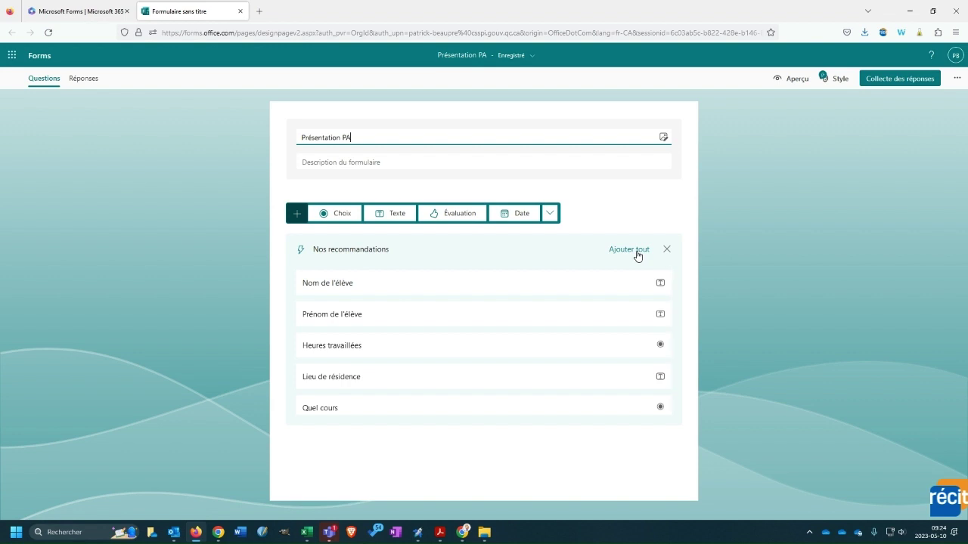
click(667, 253)
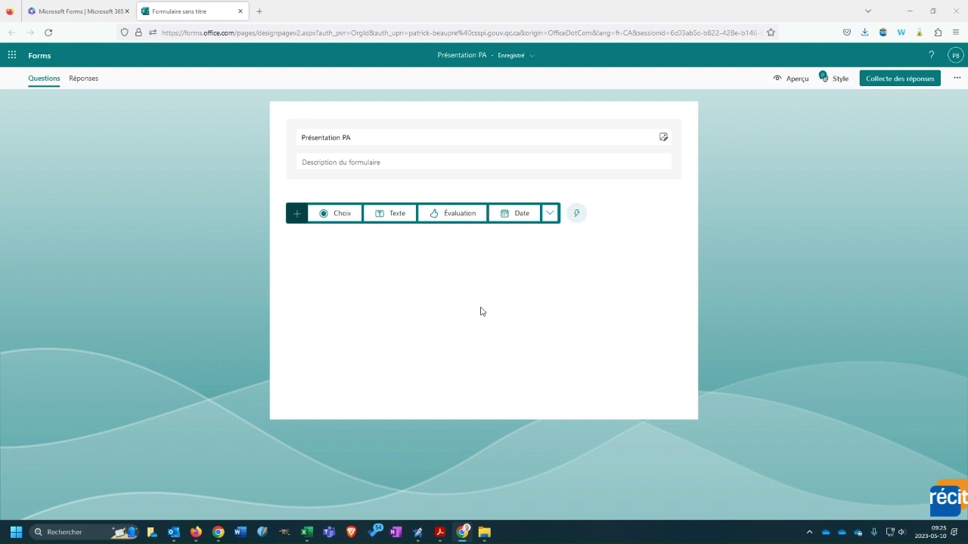
- Add text questions 'Prénom' and 'Nom' as questions 1 and 2
click(395, 214)
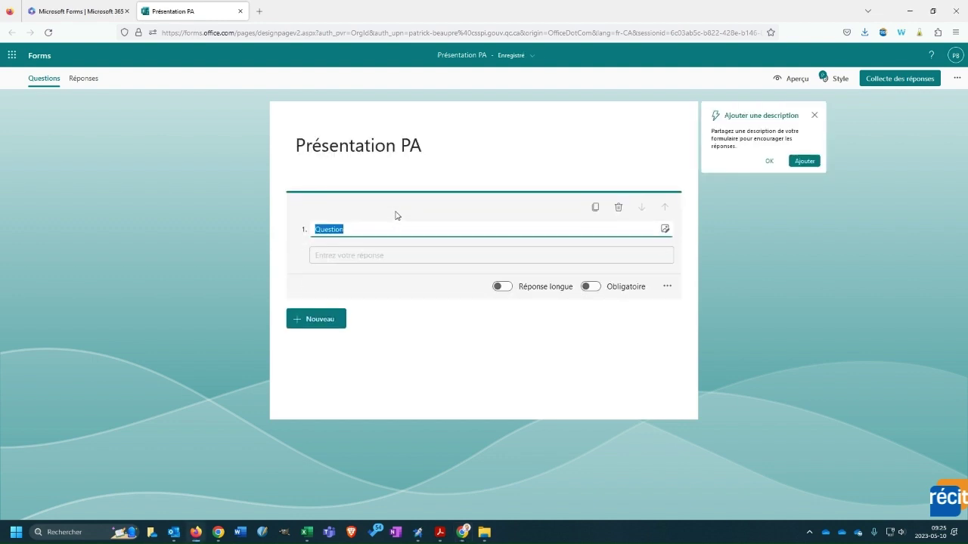
text(Prénom)
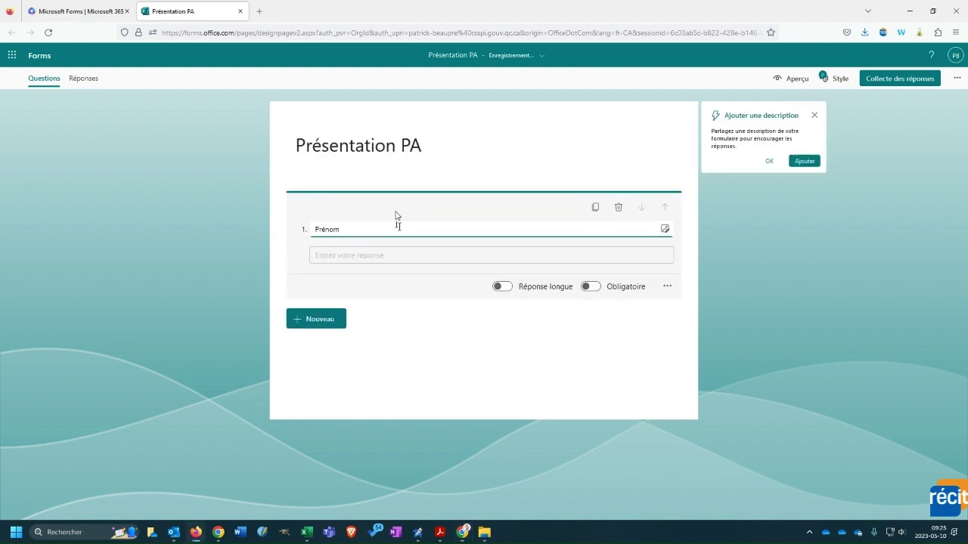
click(346, 321)
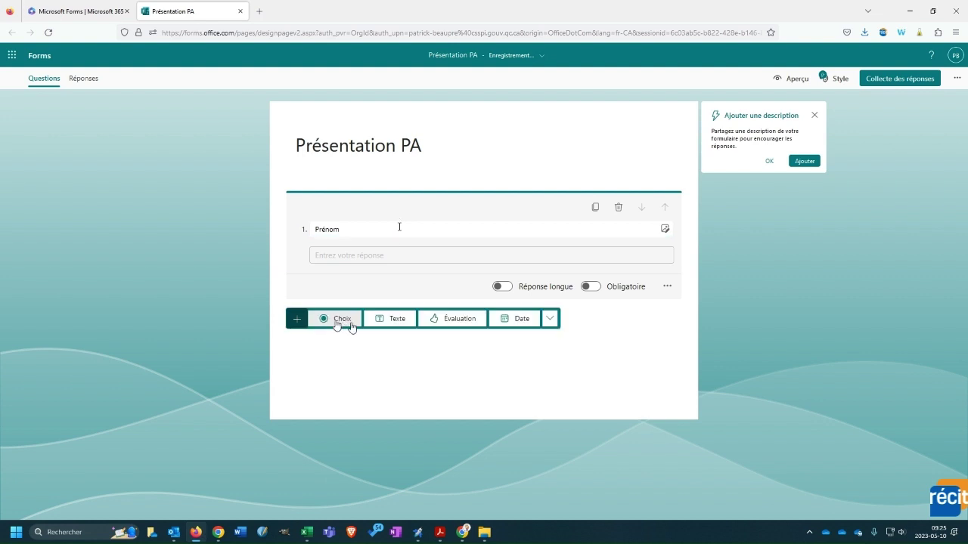
click(390, 325)
text(Nom)
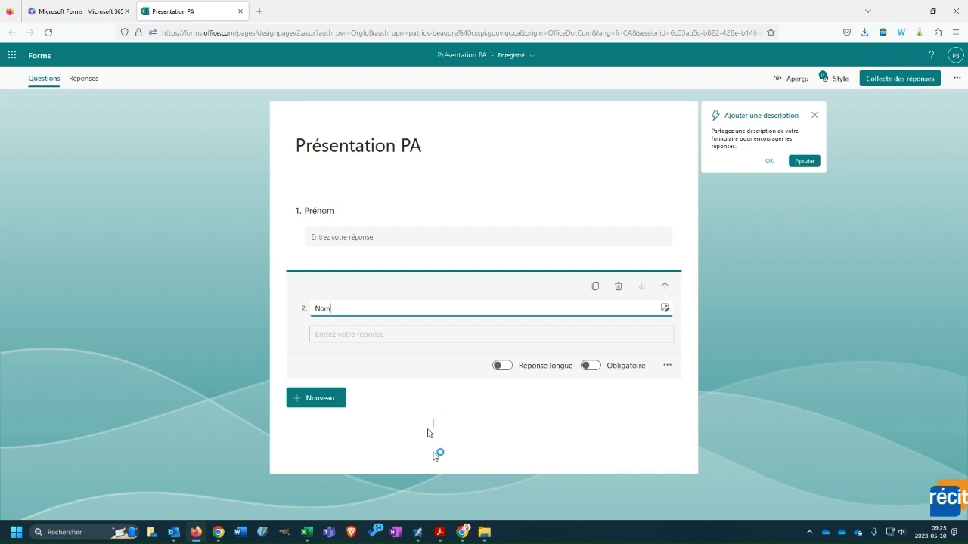
click(331, 393)
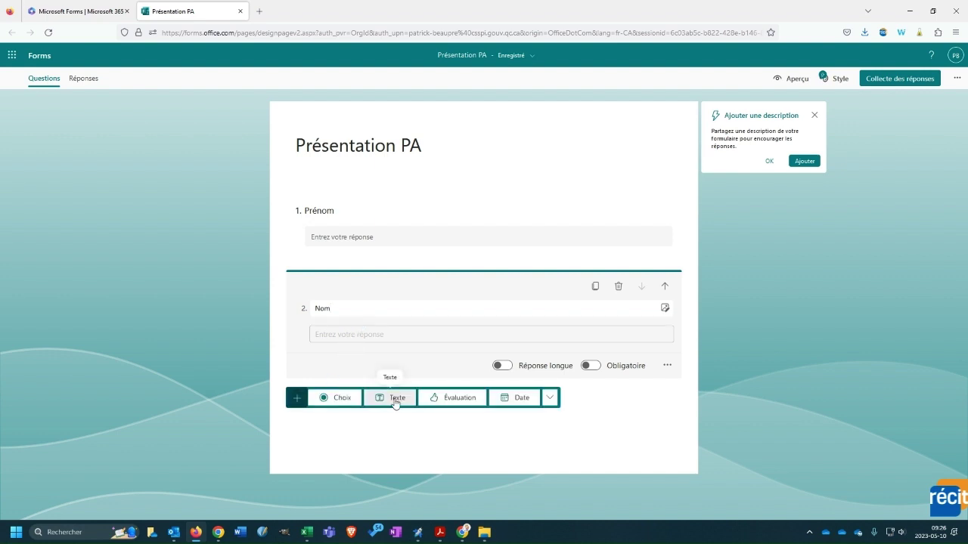
- Add choice question 'Heures travaillées par semaine' with first option '0 à 5'
click(342, 398)
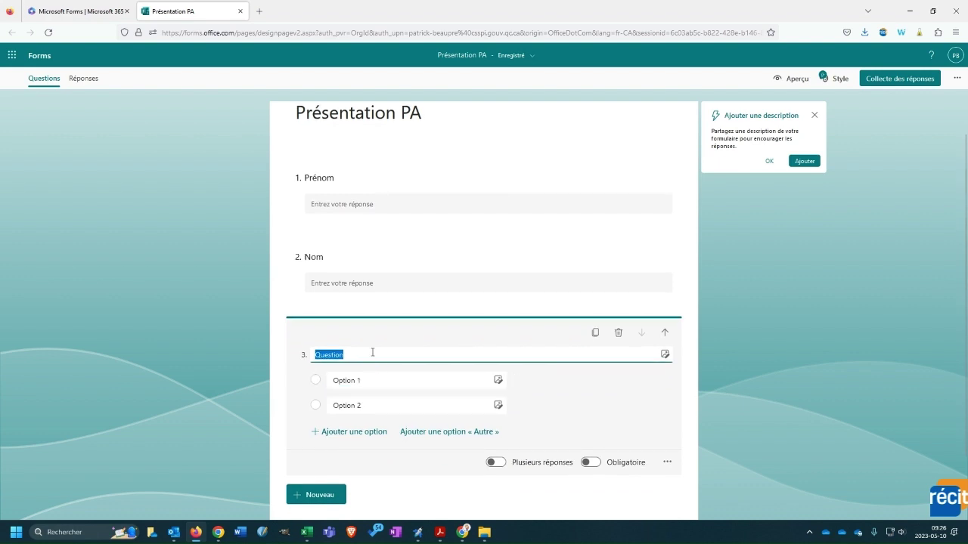
text(He)
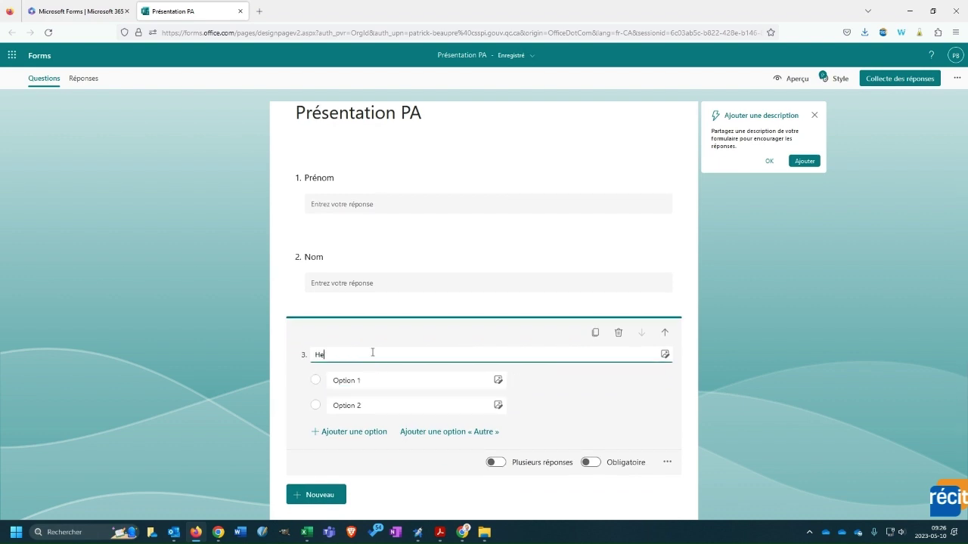
text(ures travaillées par semaine)
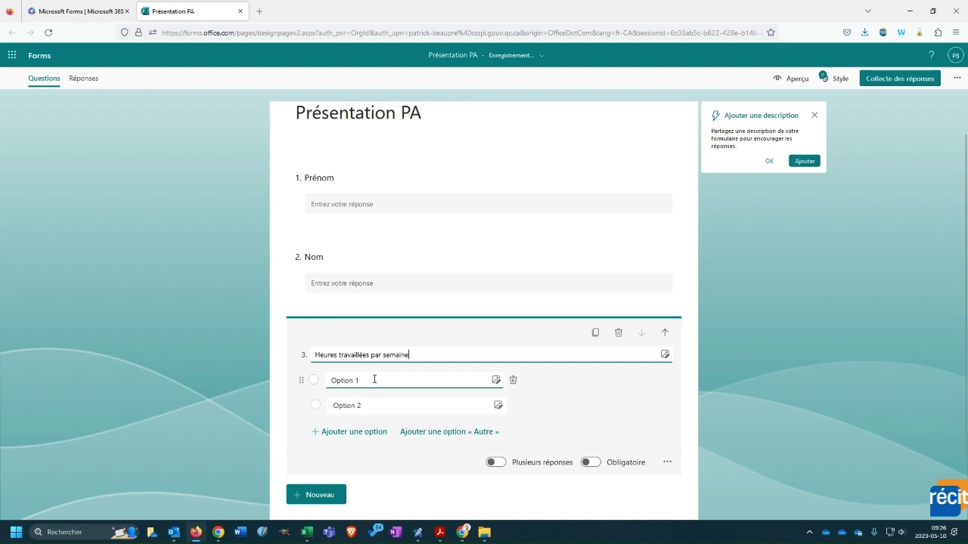
click(375, 381)
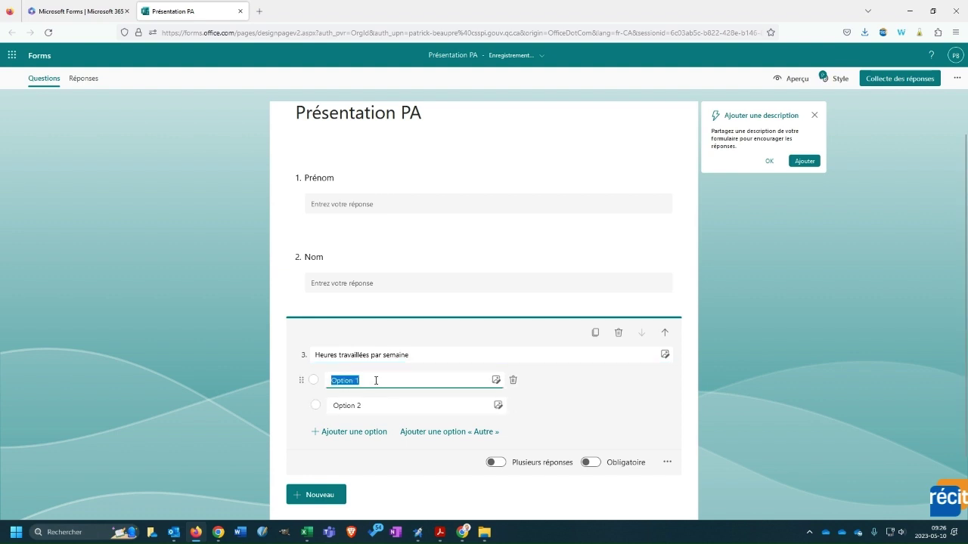
text(0 à 5)
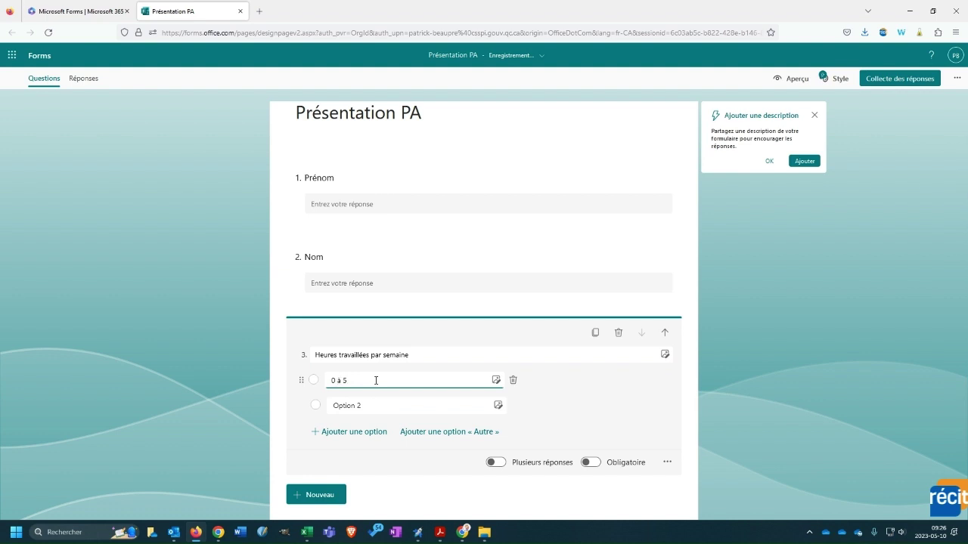
- Fill the remaining options with '6 à 10', '11 à 15' and '15 et plus'
click(401, 405)
double_click(357, 406)
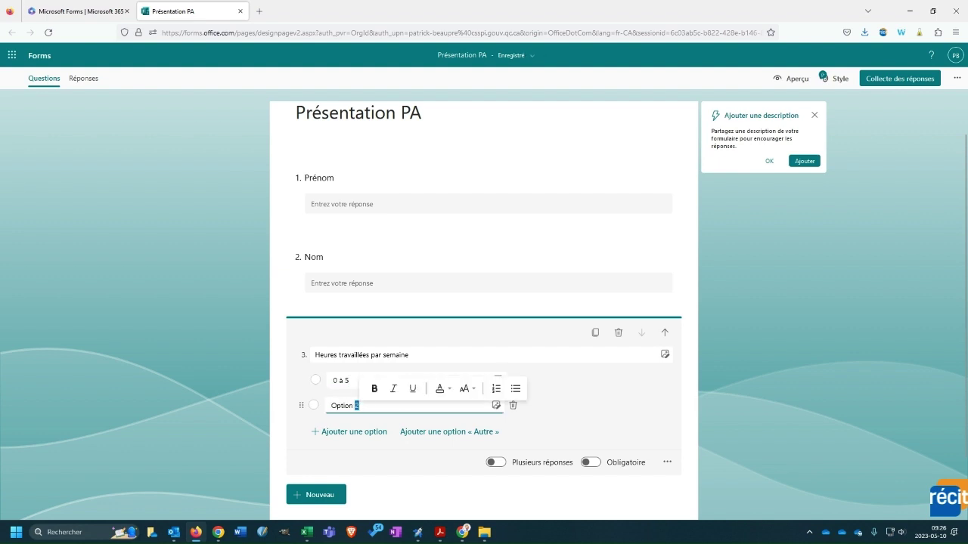
click(363, 406)
key(BackSpace)
key(BackSpace)
key(BackSpace)
key(BackSpace)
key(BackSpace)
key(BackSpace)
key(BackSpace)
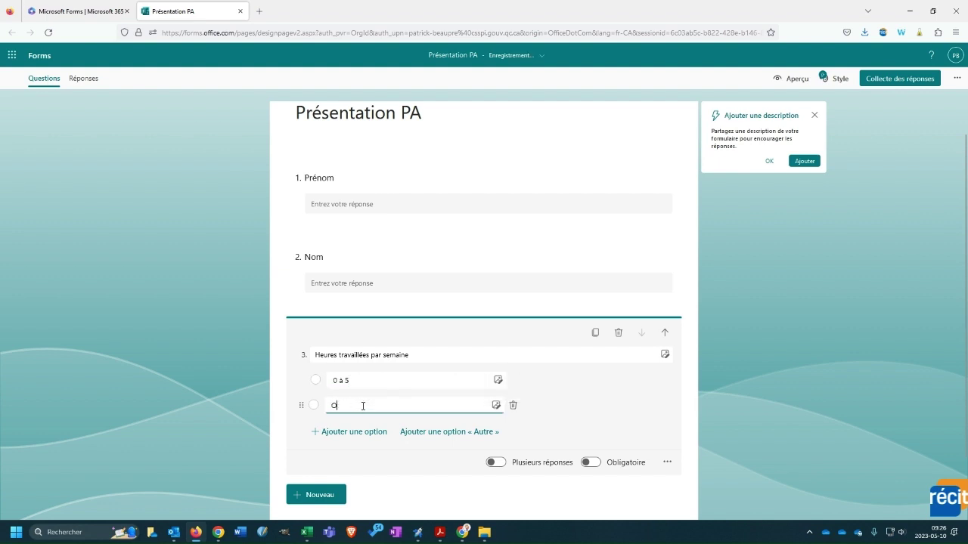
key(BackSpace)
text(6 à 10)
key(Return)
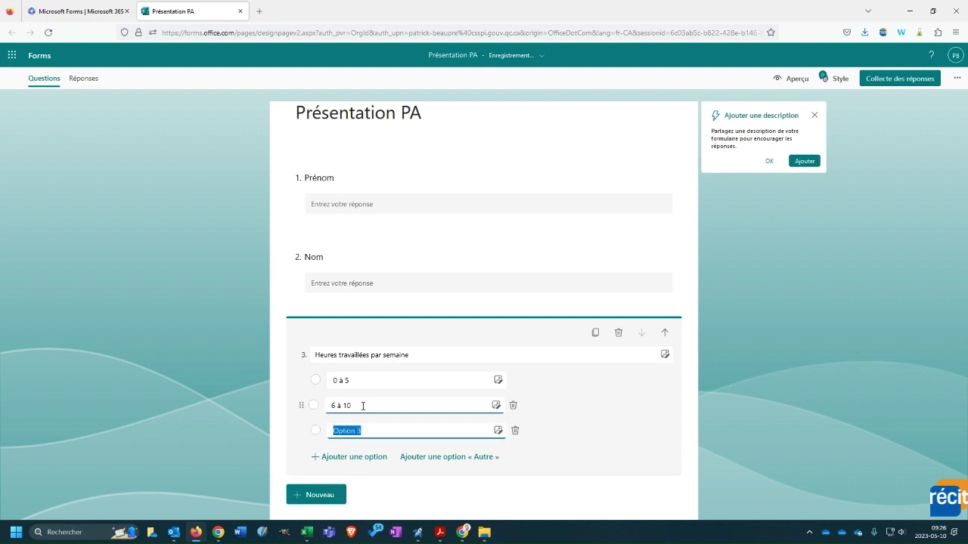
text(1)
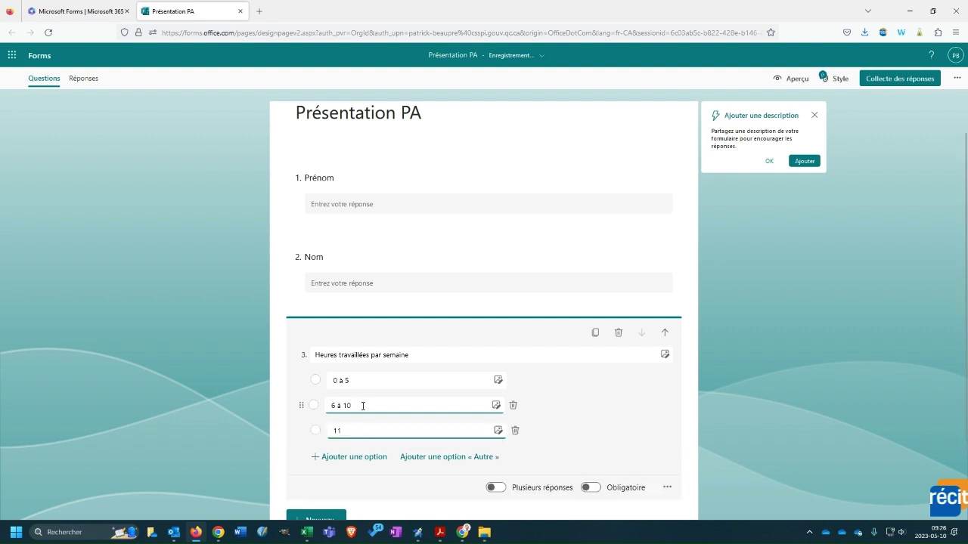
text(15)
key(Return)
text(15 e)
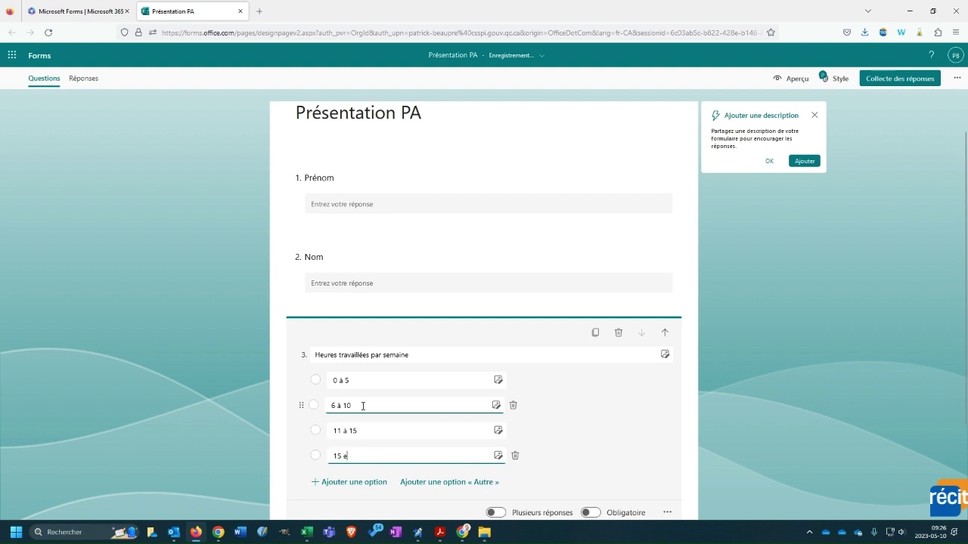
text(t plus)
scroll(363, 408, down, 3)
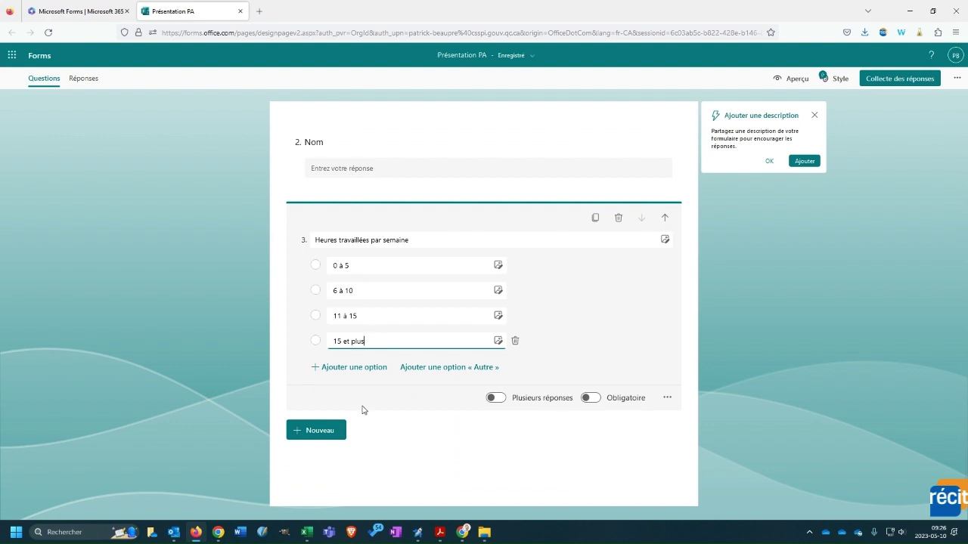
click(322, 432)
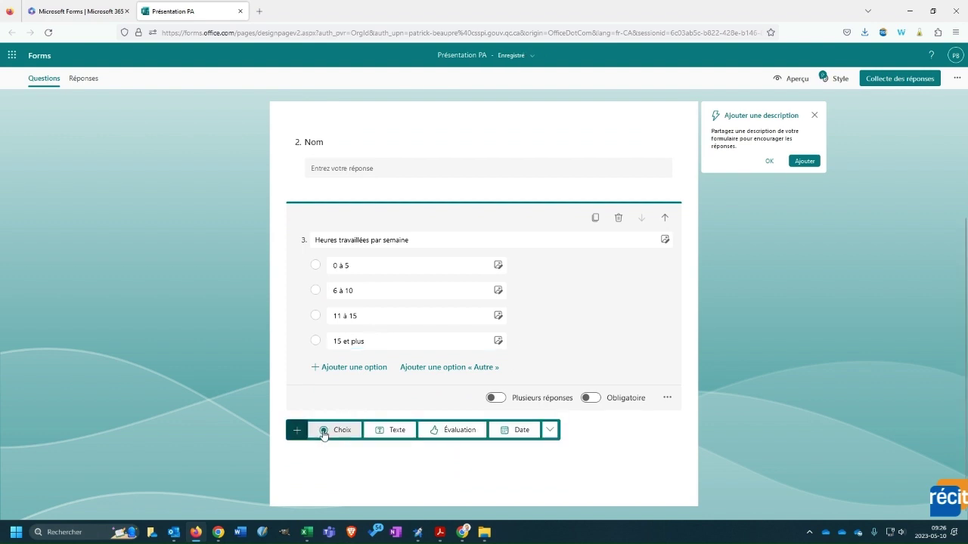
- Add text question 4 titled 'Où habitez-vous?'
click(395, 430)
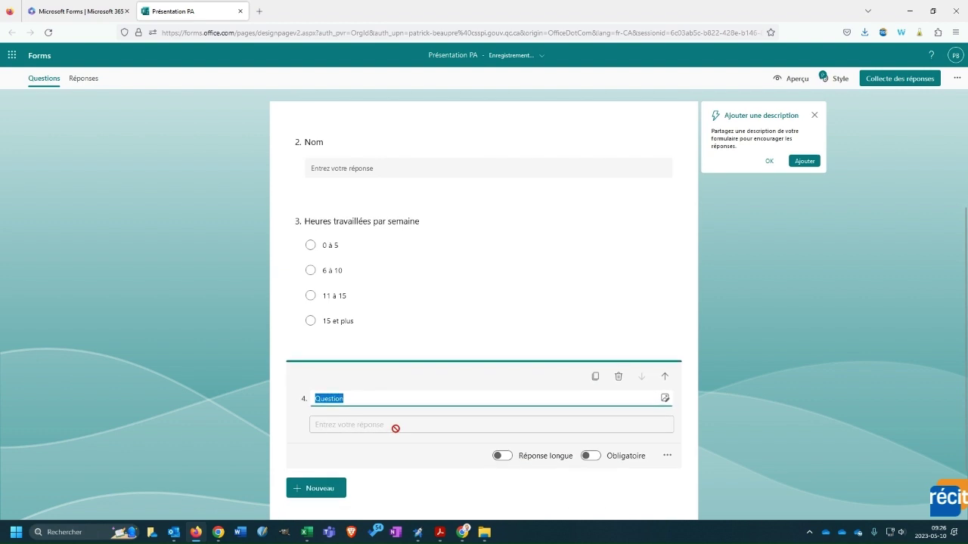
click(420, 399)
key(BackSpace)
key(BackSpace)
key(BackSpace)
key(BackSpace)
key(BackSpace)
key(BackSpace)
key(BackSpace)
key(BackSpace)
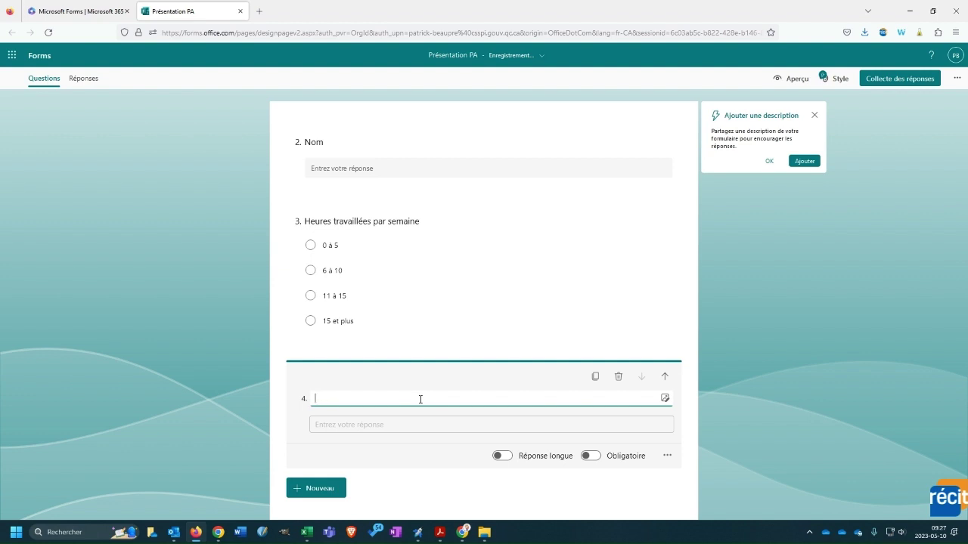
text(Où habitez-vous?)
scroll(446, 420, down, 1)
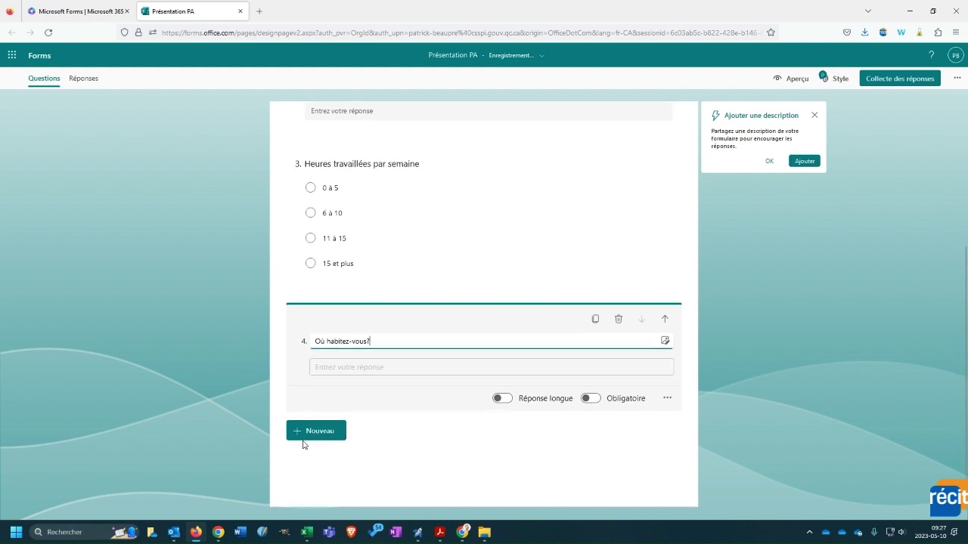
- Add a fifth text question and start its title with 'Quel cours vous'
click(330, 435)
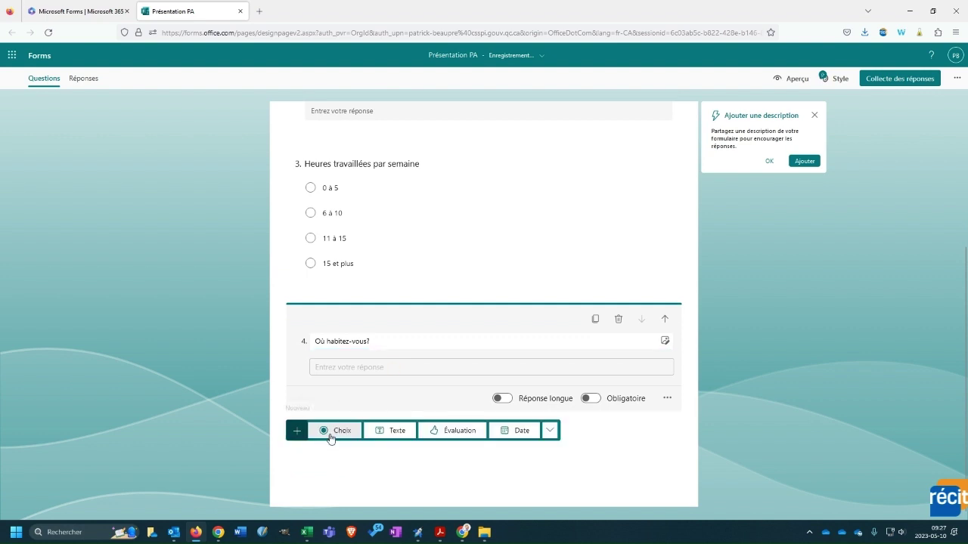
click(395, 435)
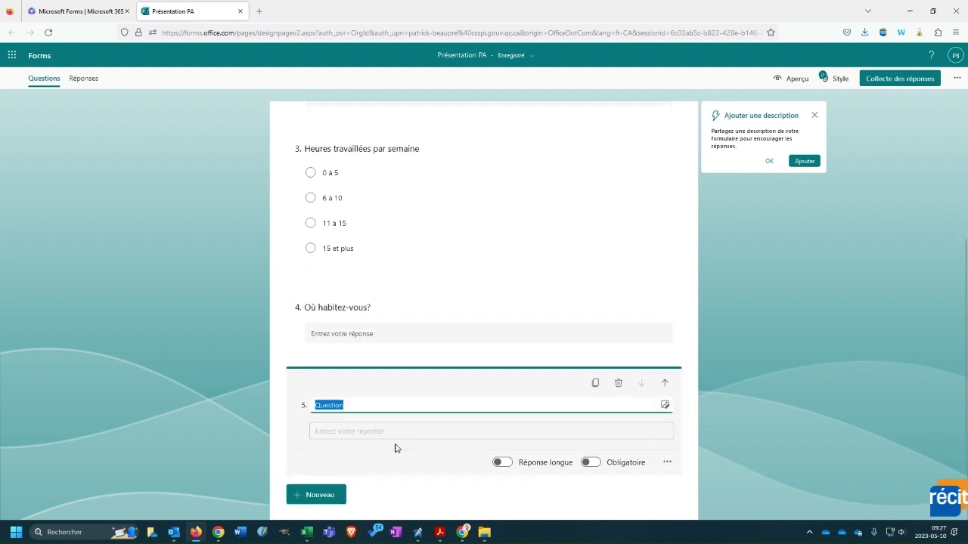
text(Quel cours vous)
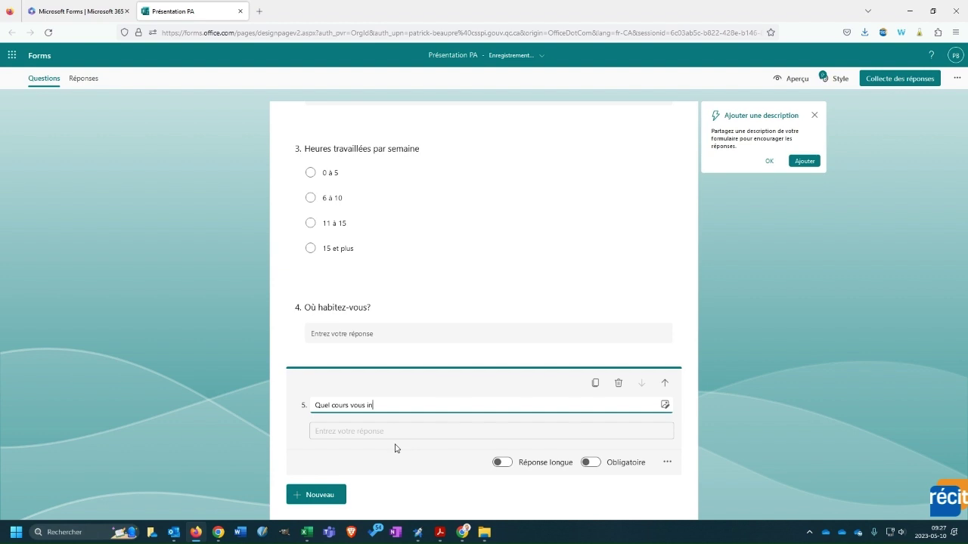
- Replace question 5 with a choice question titled 'Quel cours souhaitez-vous suivre'
click(619, 386)
click(322, 428)
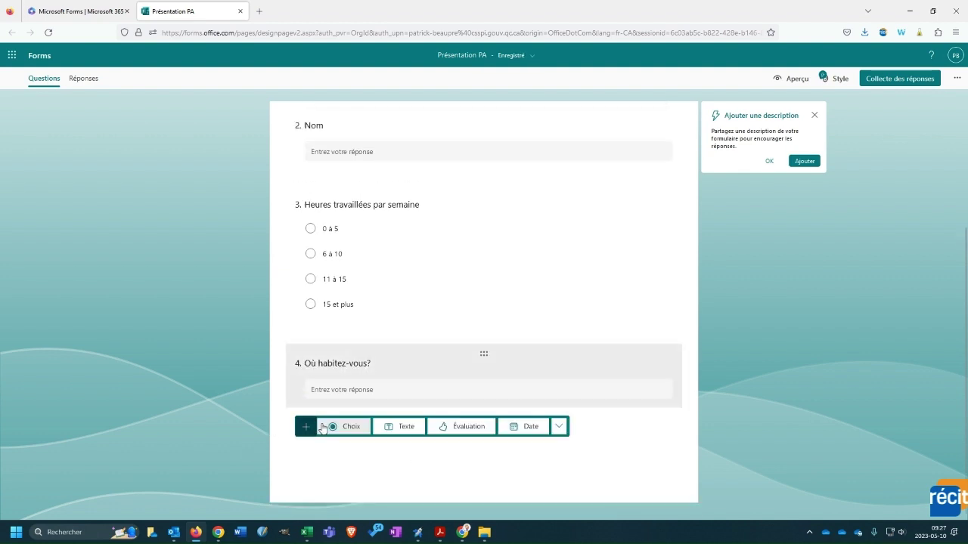
click(347, 428)
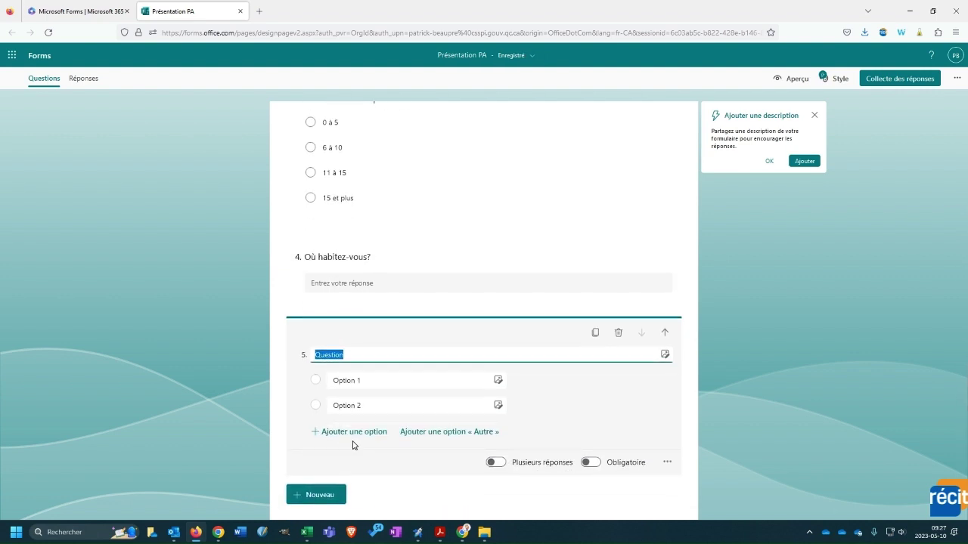
text(Qure)
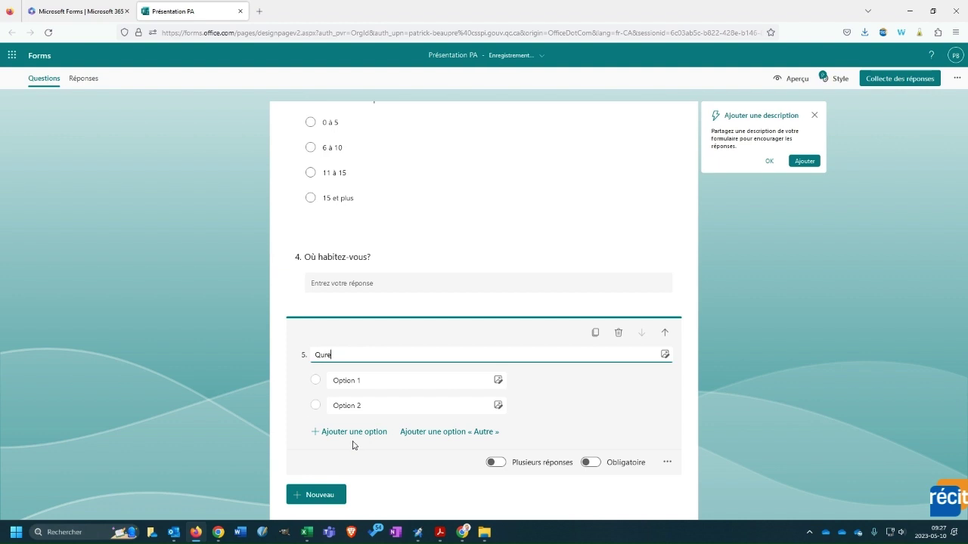
key(BackSpace)
key(BackSpace)
text(el cours souhaitez-vous suuivr)
key(BackSpace)
- Give question 5 the options Plomberie, Santé and Coiffure, and dismiss the description tip
click(386, 379)
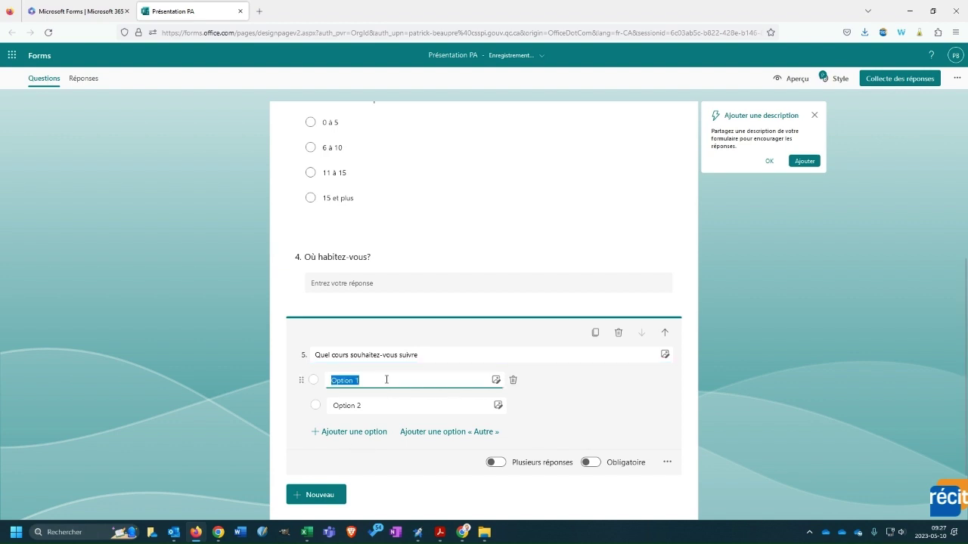
text(Plomberie)
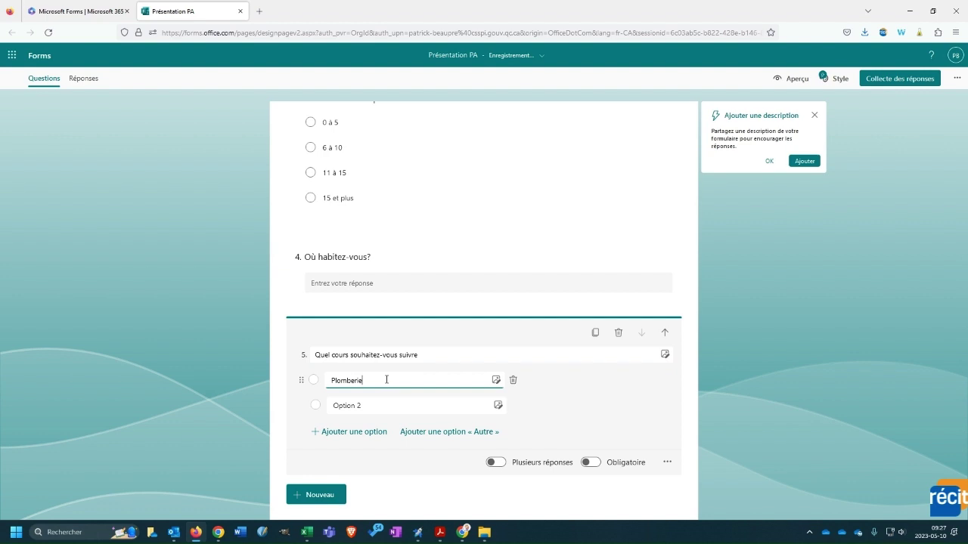
click(382, 405)
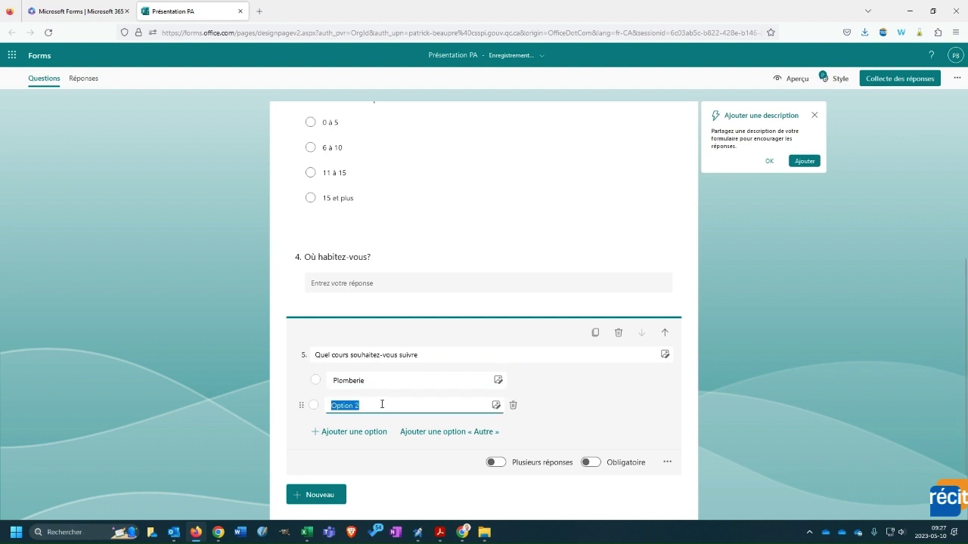
text(Santé)
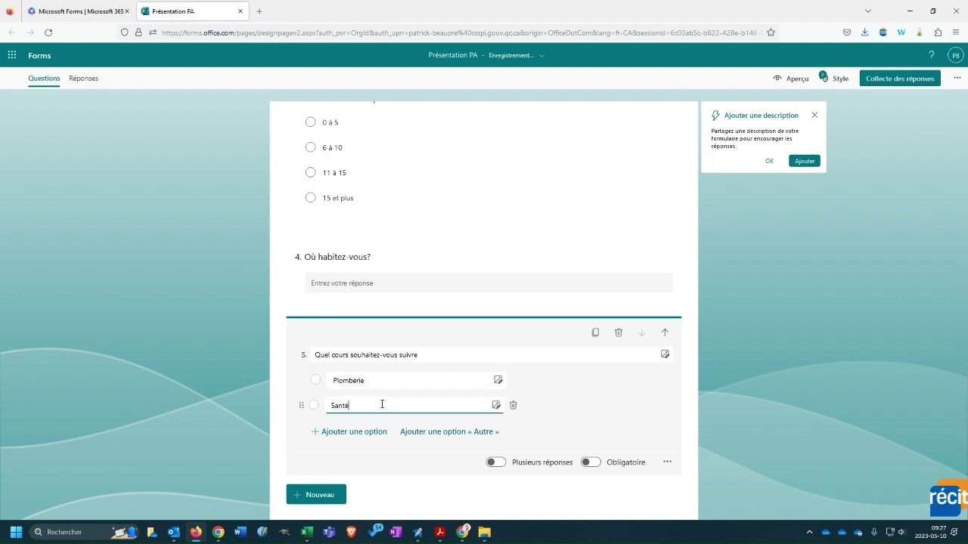
key(Return)
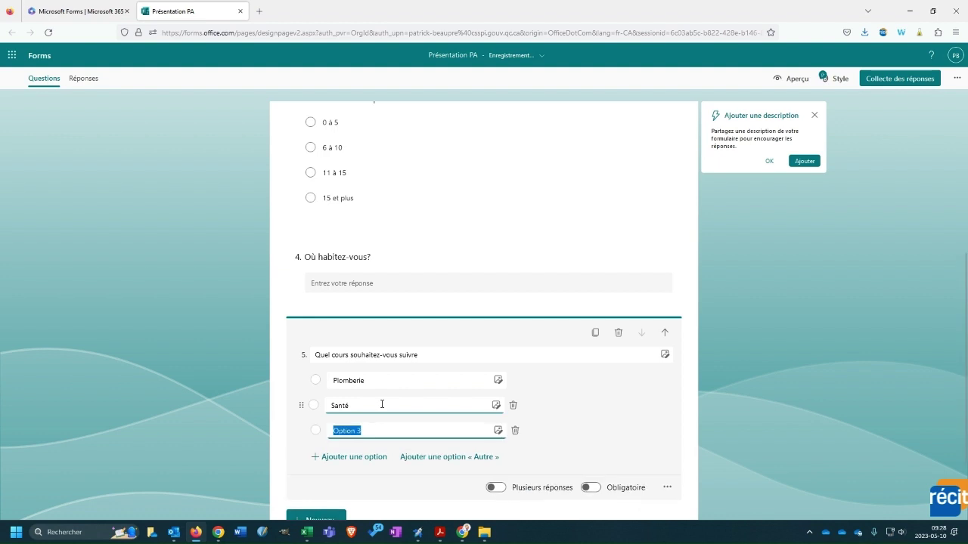
text(Coiffure)
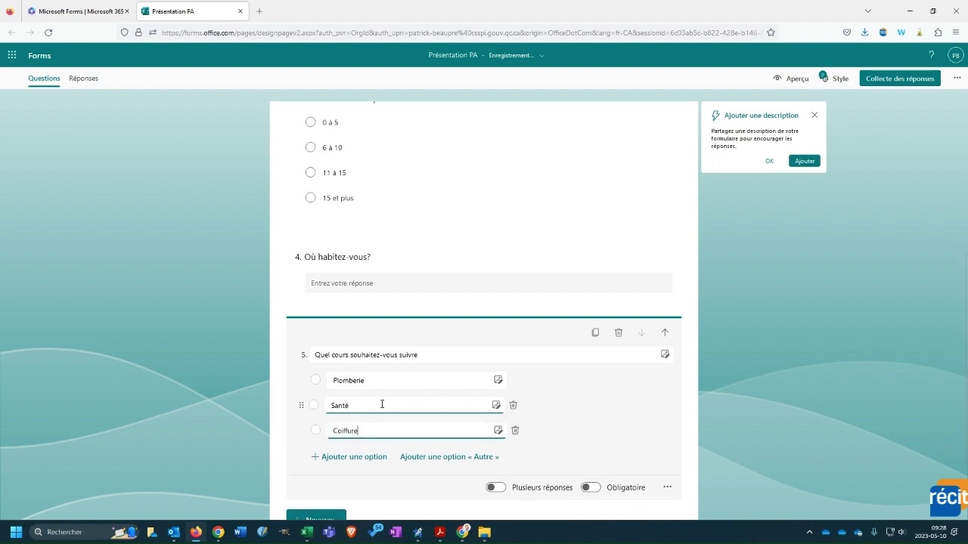
scroll(579, 404, down, 2)
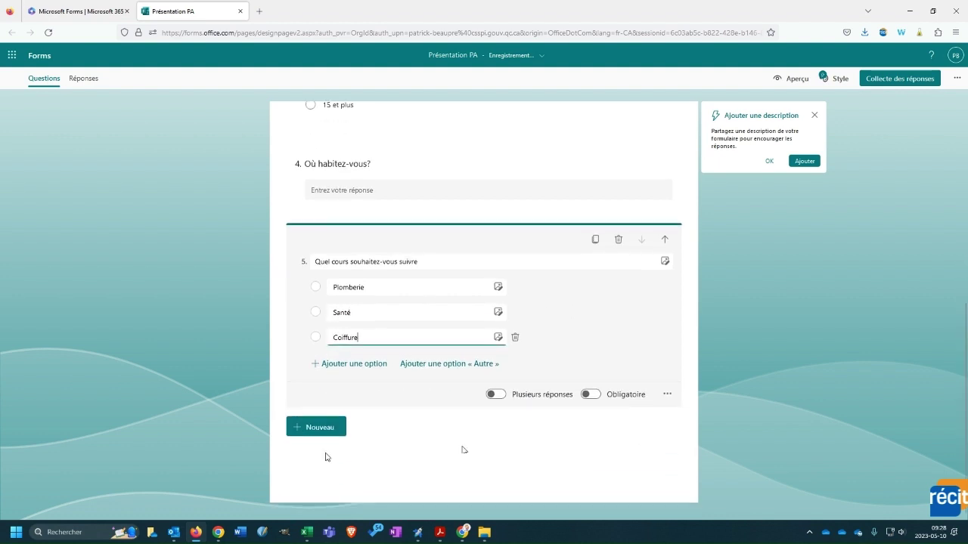
click(593, 486)
click(771, 162)
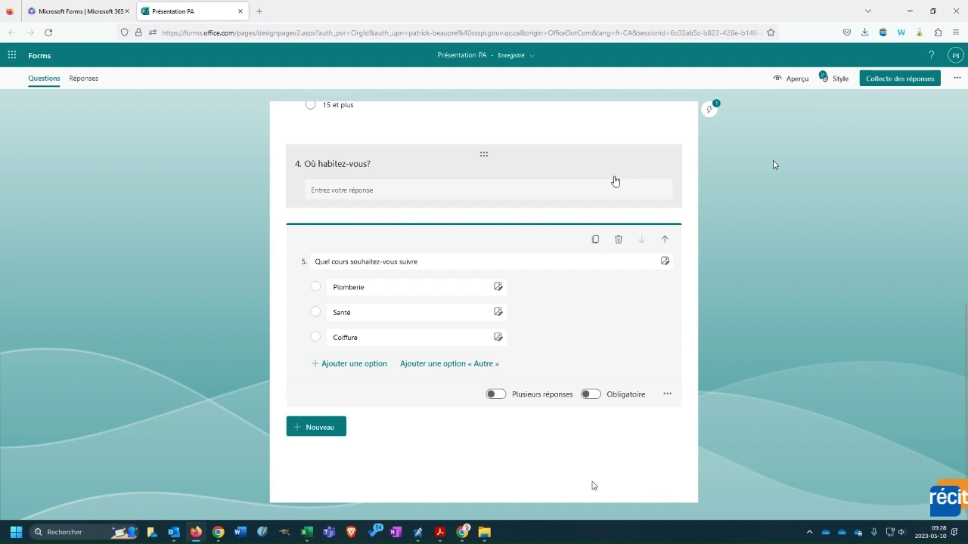
- Preview Présentation PA in phone and computer layouts, then click into the Prénom answer
click(784, 81)
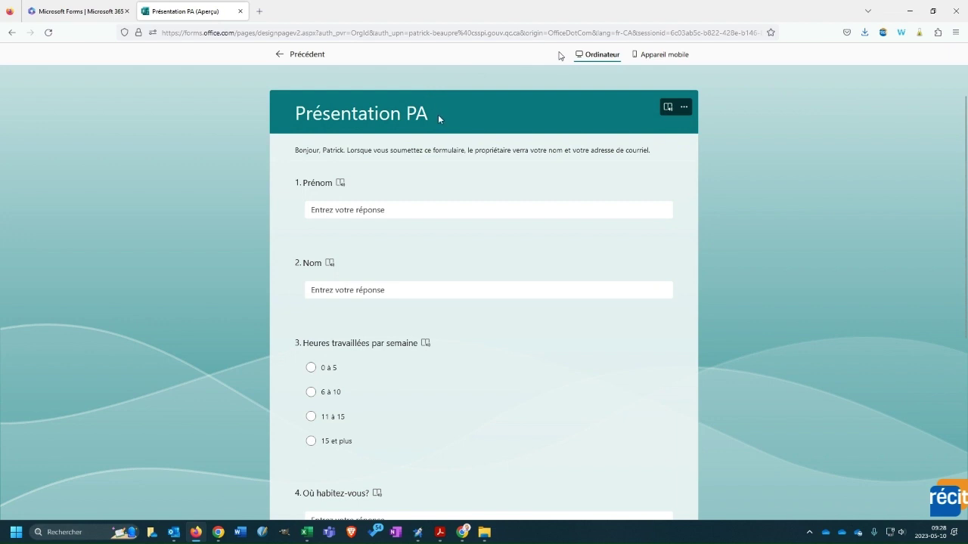
scroll(439, 118, down, 2)
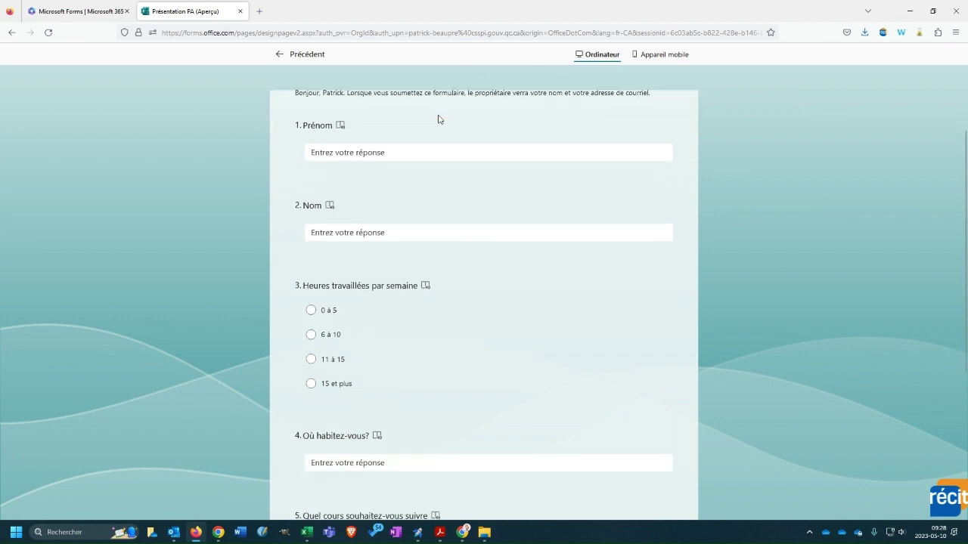
scroll(438, 118, up, 2)
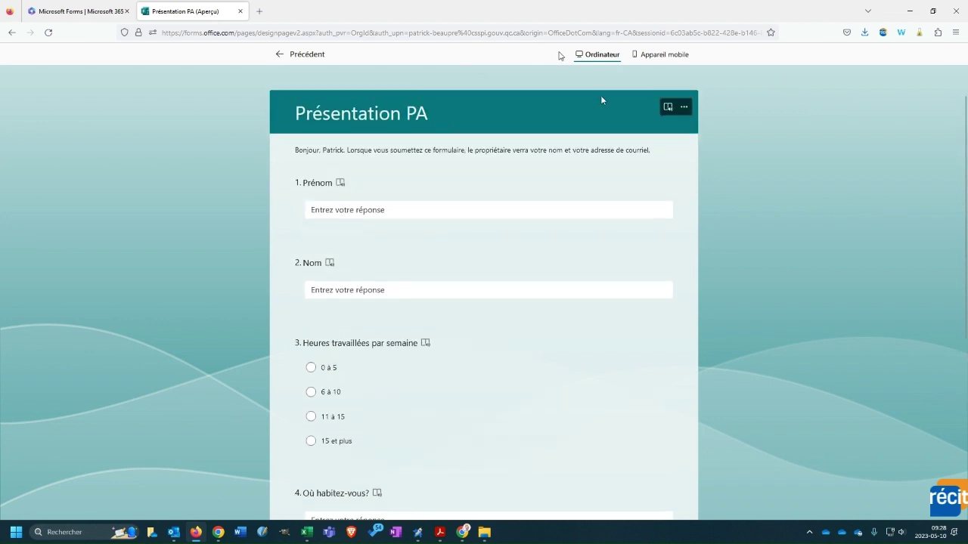
click(652, 56)
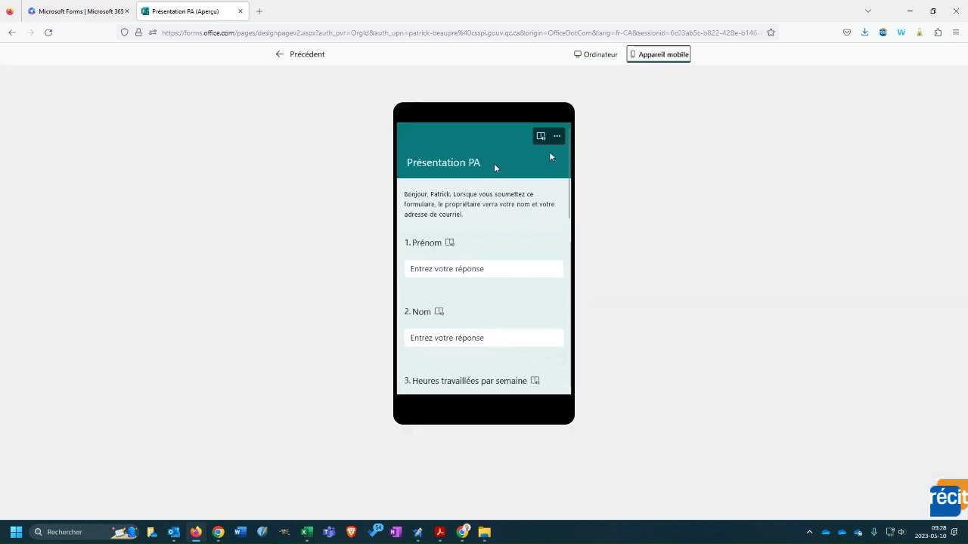
scroll(493, 164, down, 3)
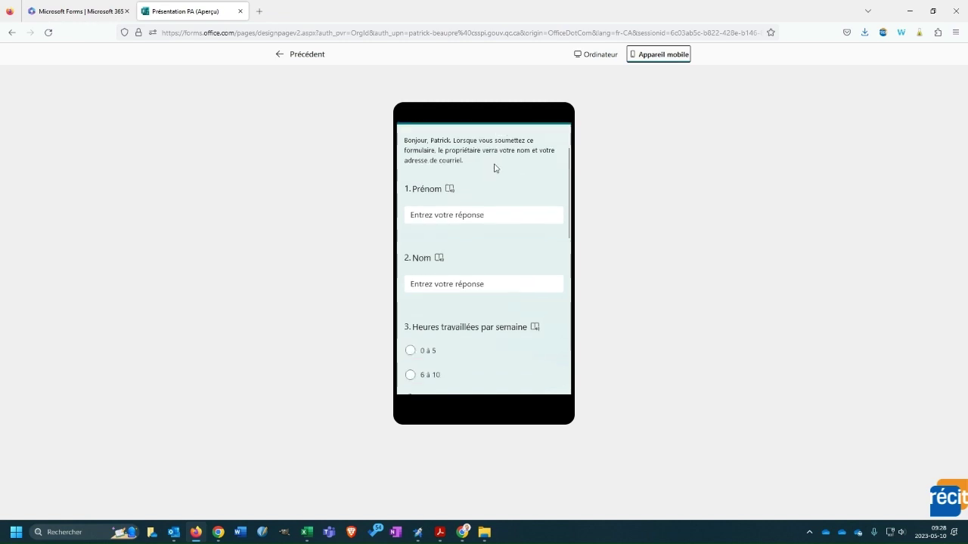
click(590, 55)
scroll(458, 168, up, 3)
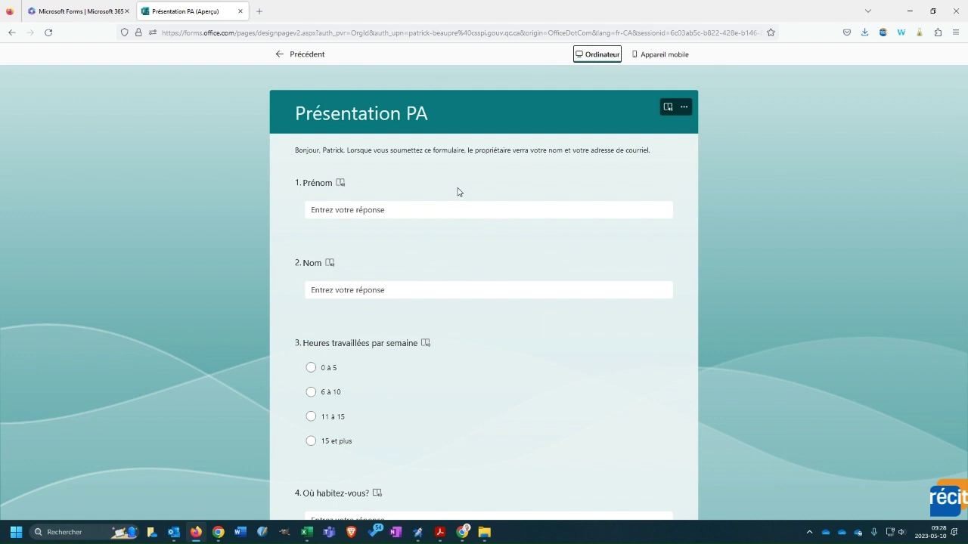
click(455, 210)
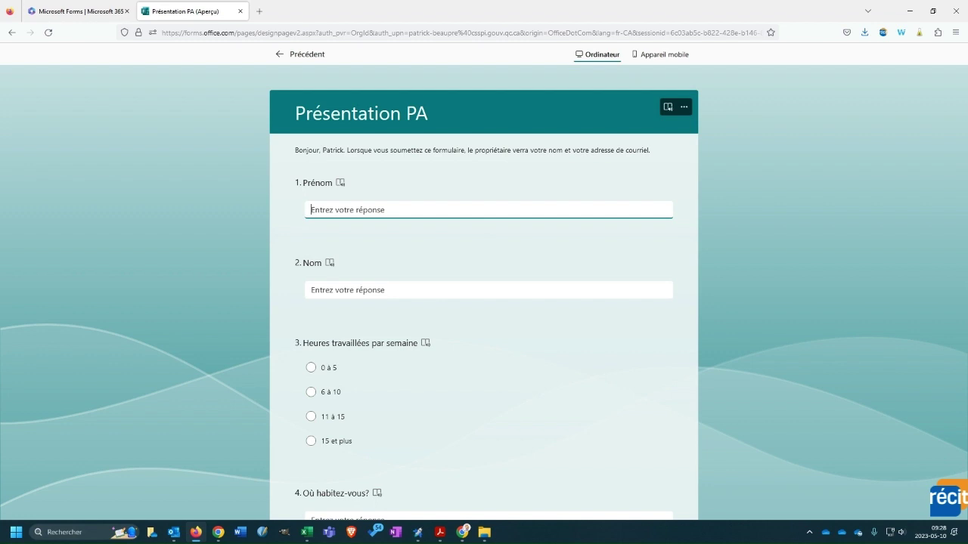
- Check the Réponses tab, then return to the questions and reopen the preview
click(286, 53)
click(80, 79)
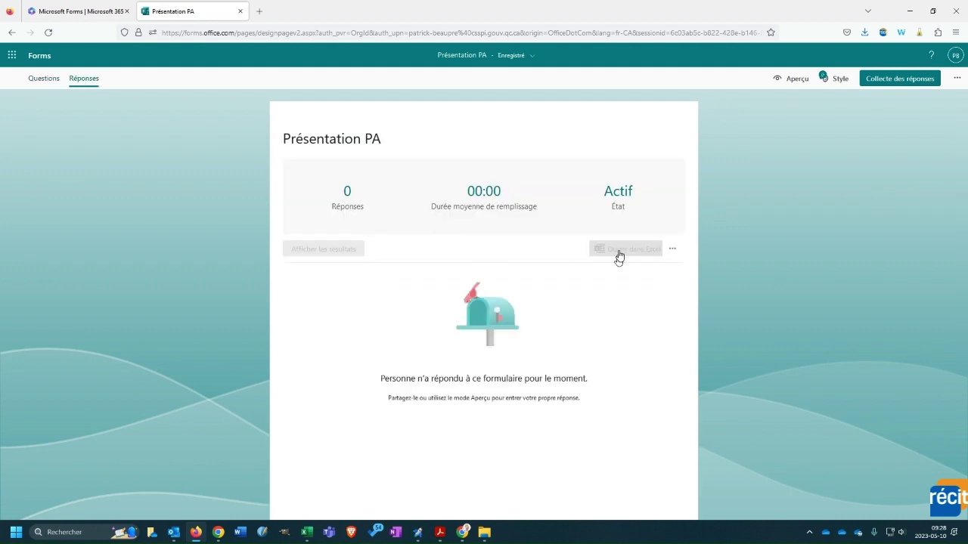
click(44, 79)
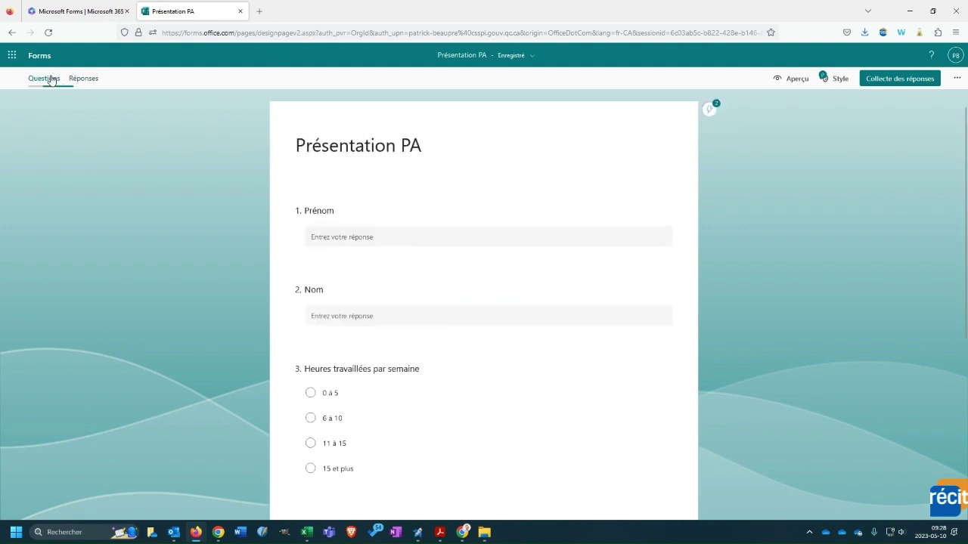
click(799, 80)
- Enter a test first and last name and choose 6 à 10 hours per week
click(467, 209)
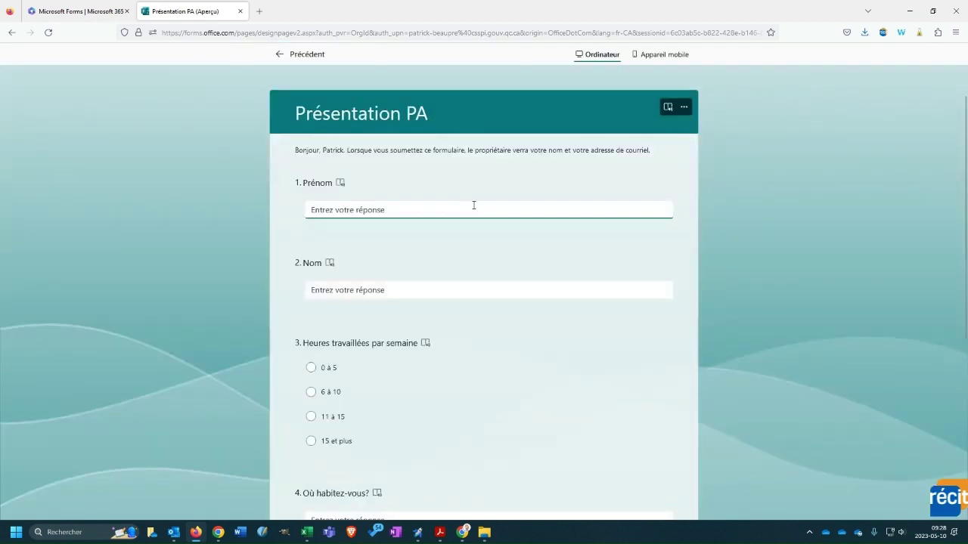
key(Tab)
key(Tab)
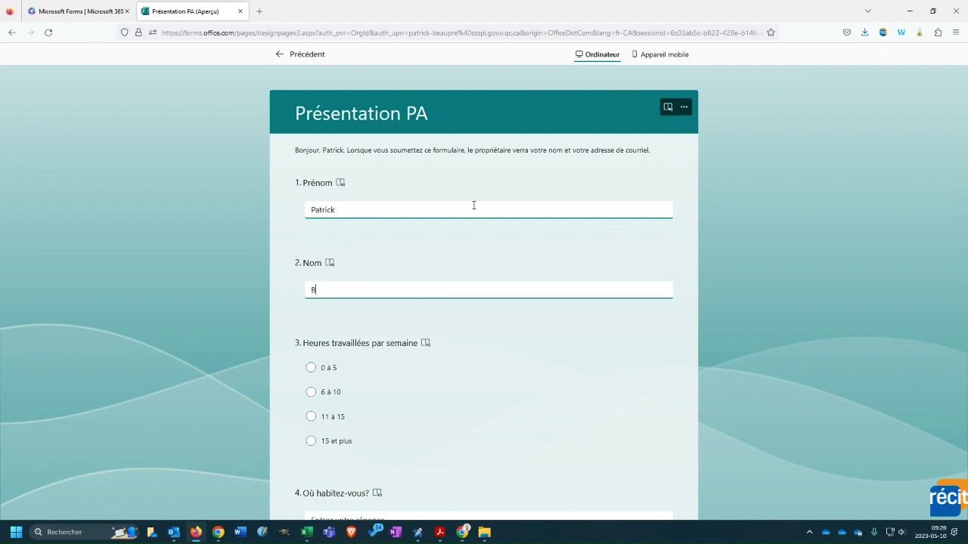
key(Tab)
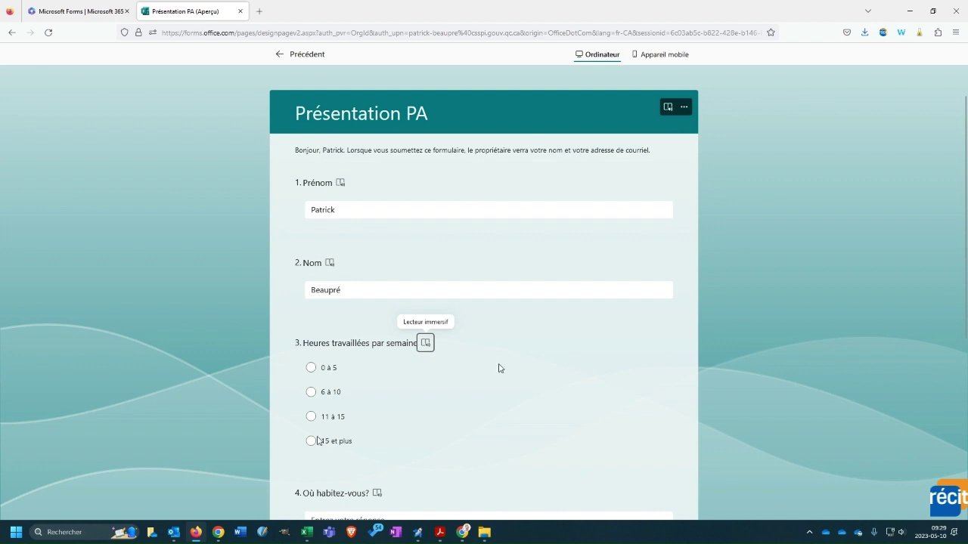
click(311, 392)
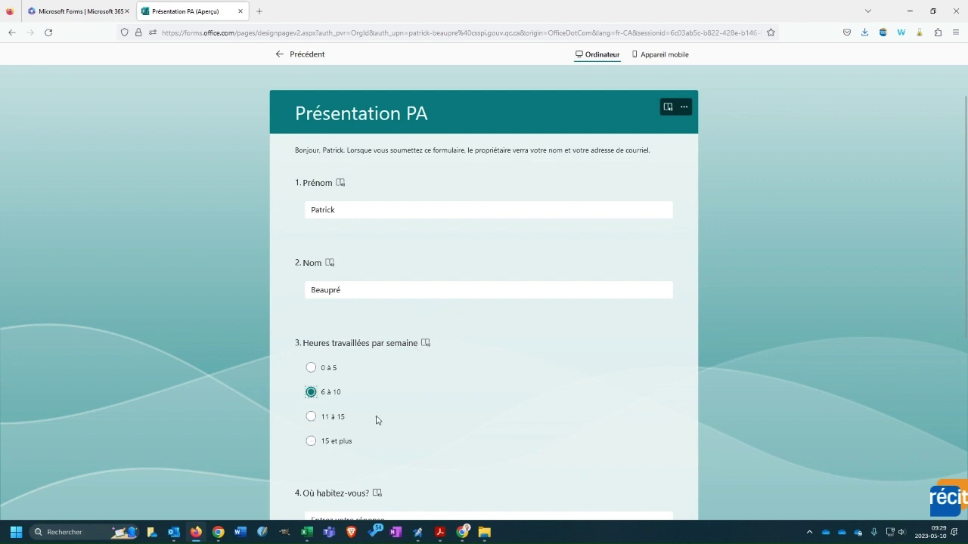
scroll(378, 419, down, 2)
- Answer 'Ici' for location, choose Santé, submit, and return to the editor
click(370, 407)
text(Montré)
key(BackSpace)
key(BackSpace)
key(BackSpace)
key(BackSpace)
key(BackSpace)
key(BackSpace)
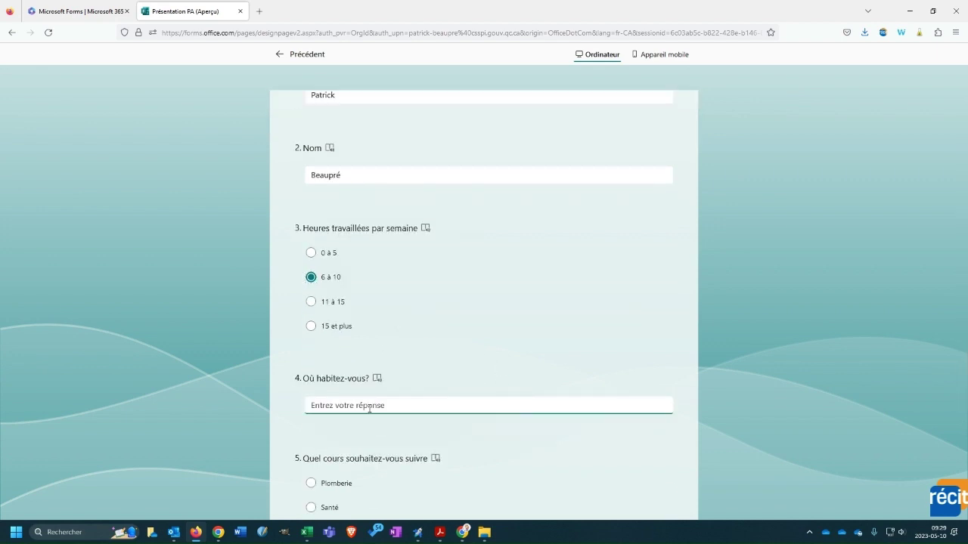
text(Ici)
scroll(406, 356, down, 3)
click(311, 335)
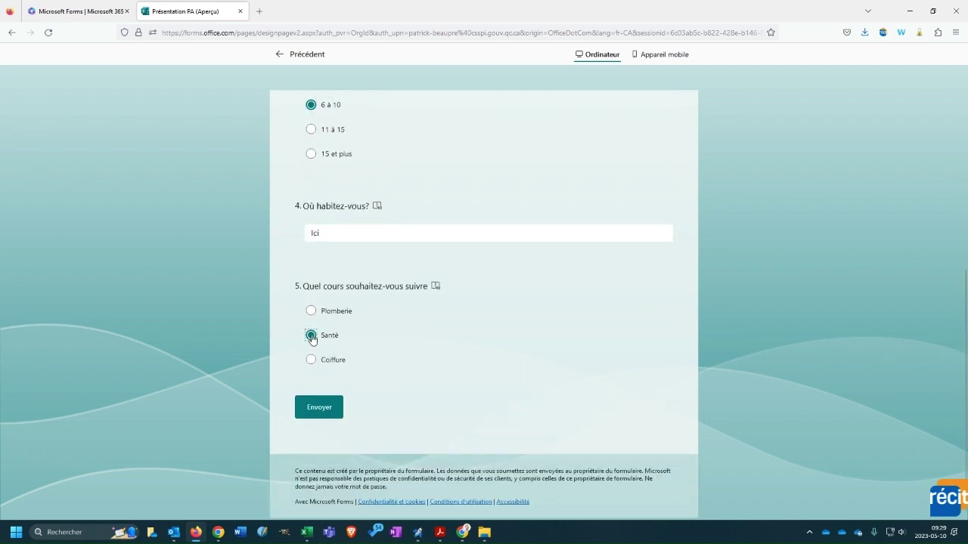
click(331, 415)
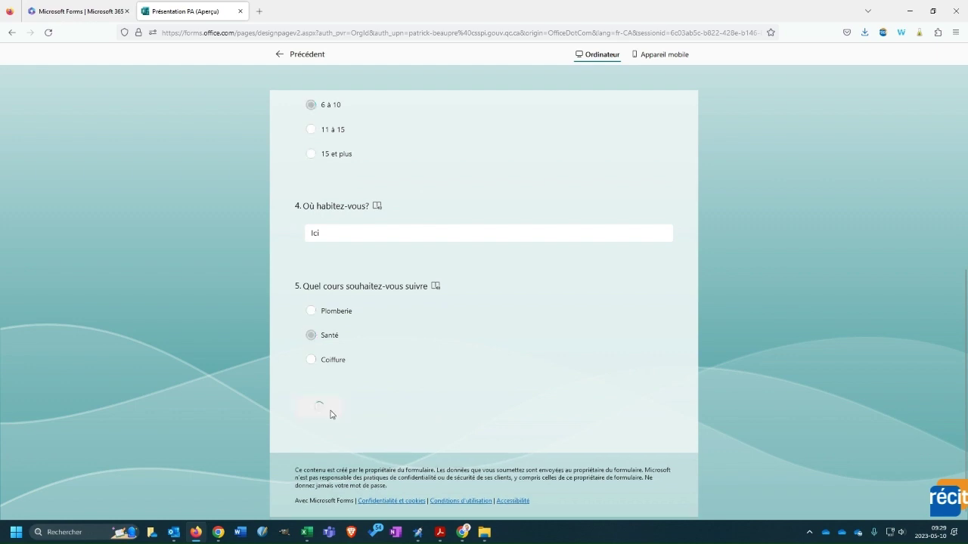
click(279, 57)
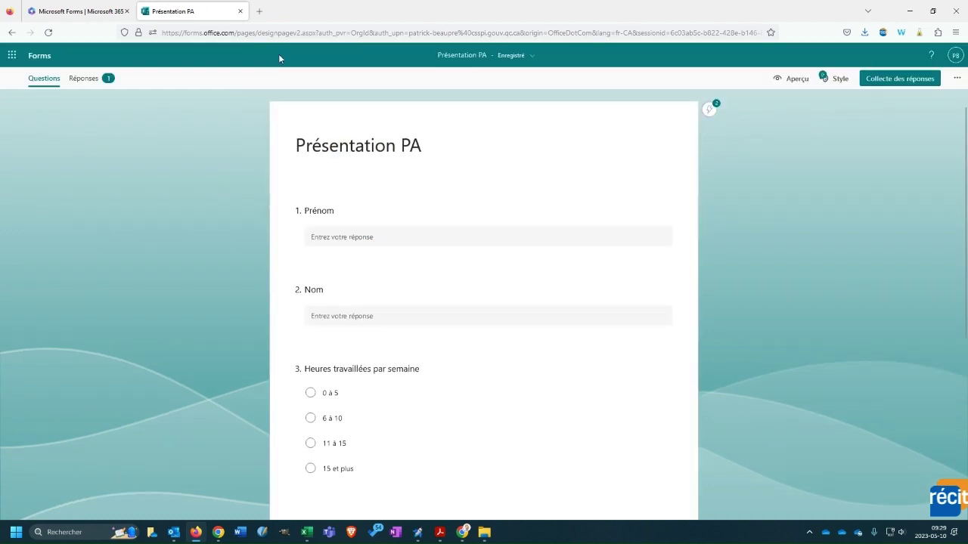
- Export the responses to Excel and save the workbook in the 000000 folder
click(84, 78)
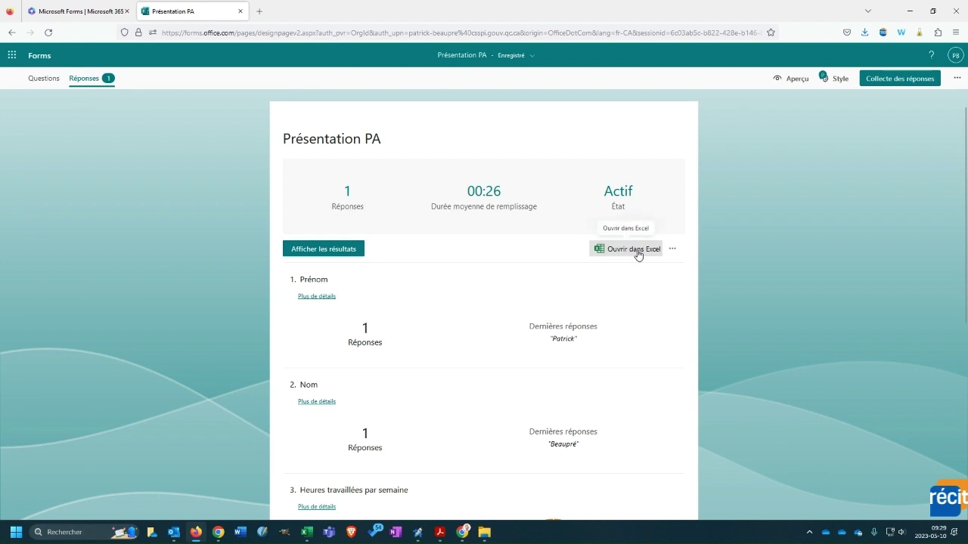
click(637, 254)
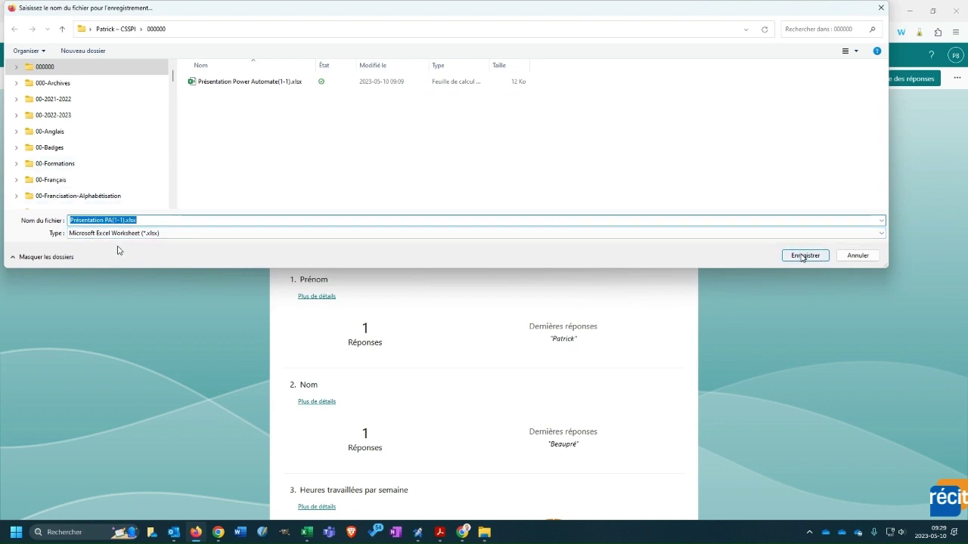
scroll(147, 101, up, 1)
scroll(150, 106, down, 2)
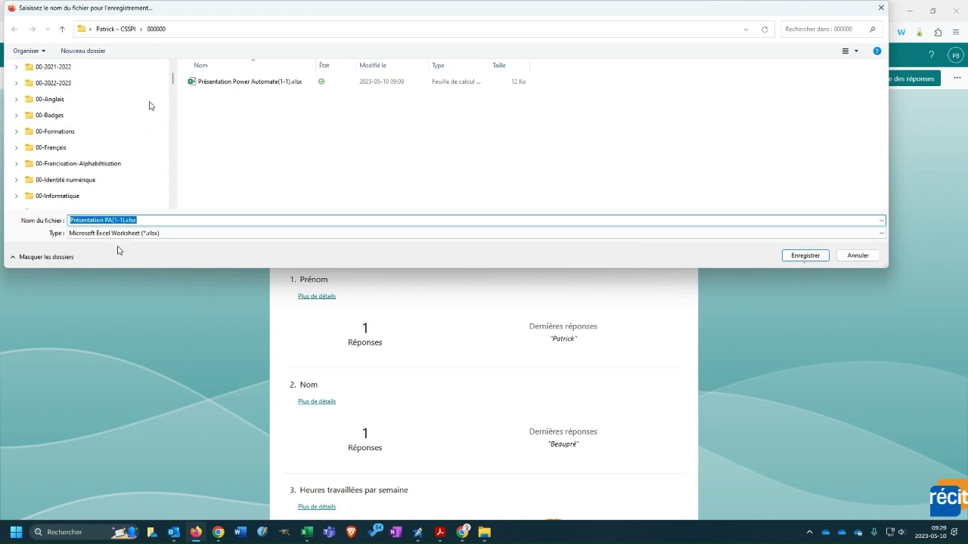
scroll(136, 98, up, 2)
click(89, 70)
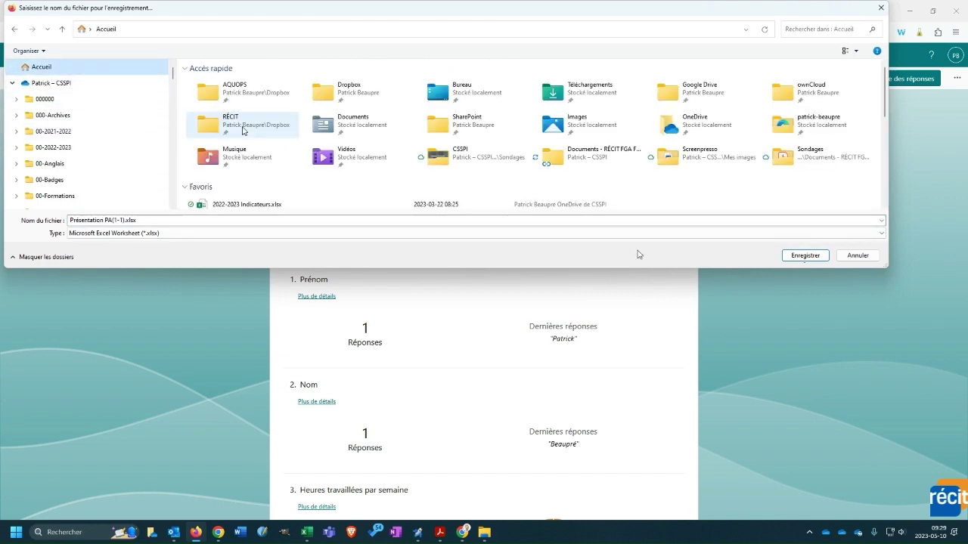
click(472, 96)
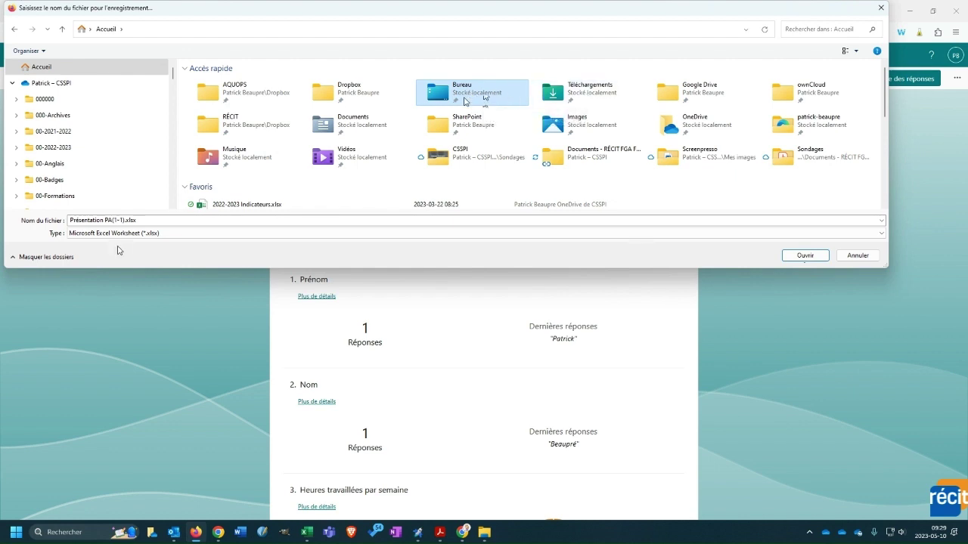
click(73, 102)
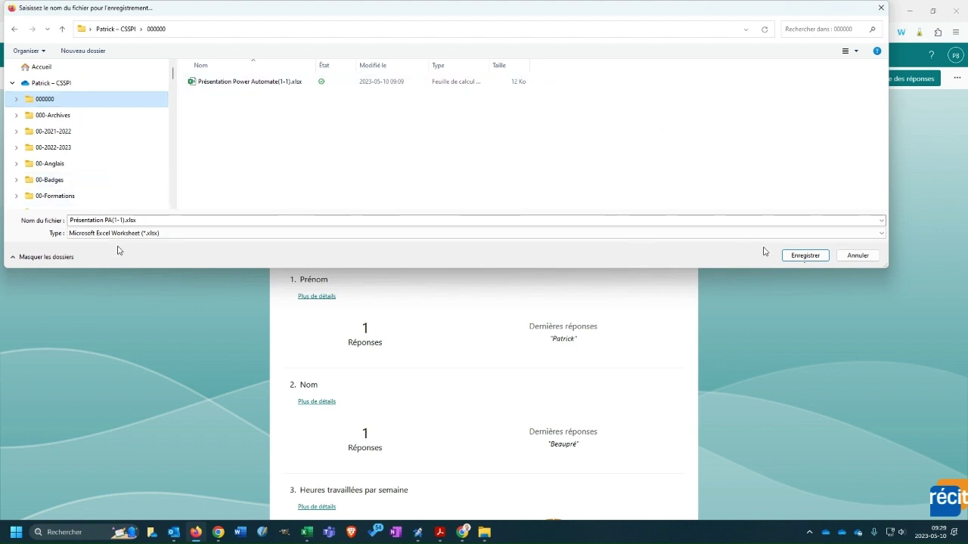
click(811, 256)
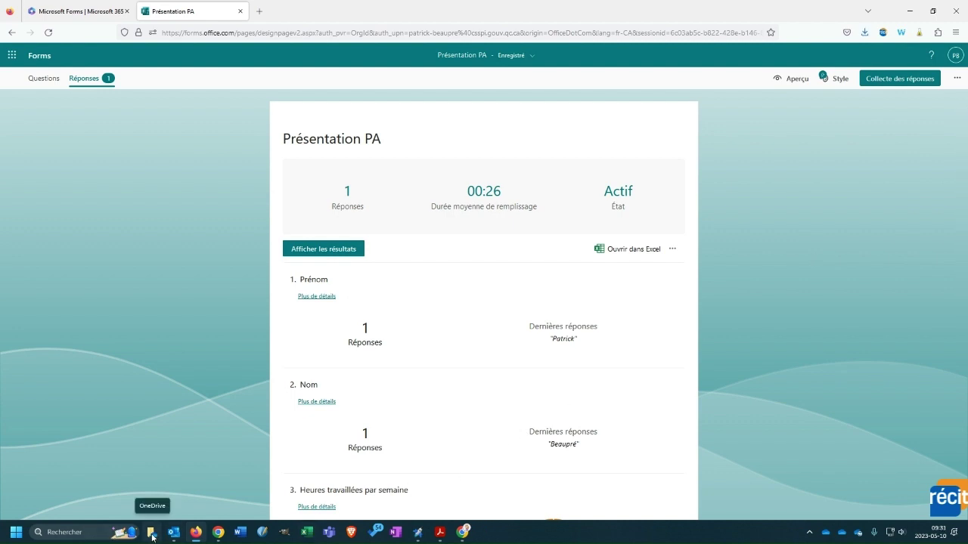
- Open Présentation PA(1-1).xlsx from the 000000 folder in Excel
click(152, 538)
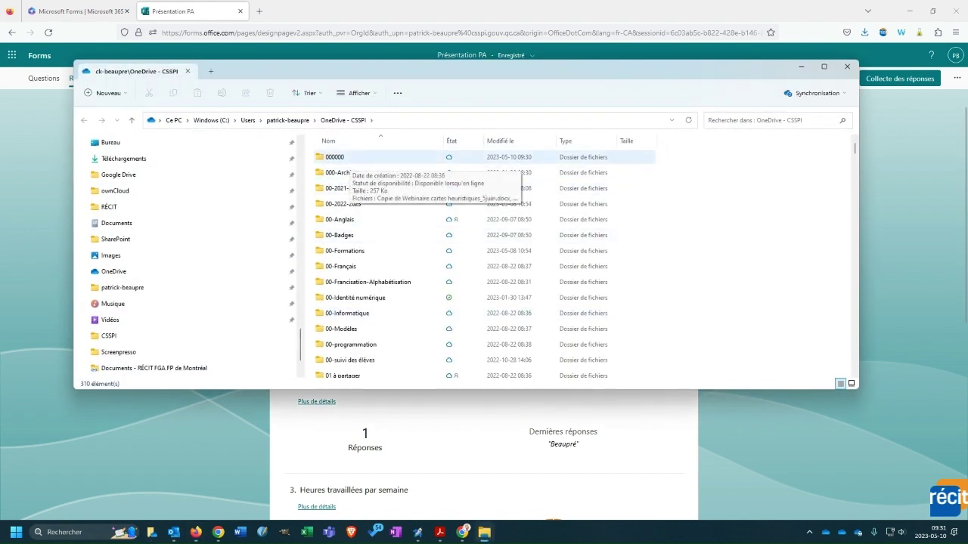
double_click(349, 160)
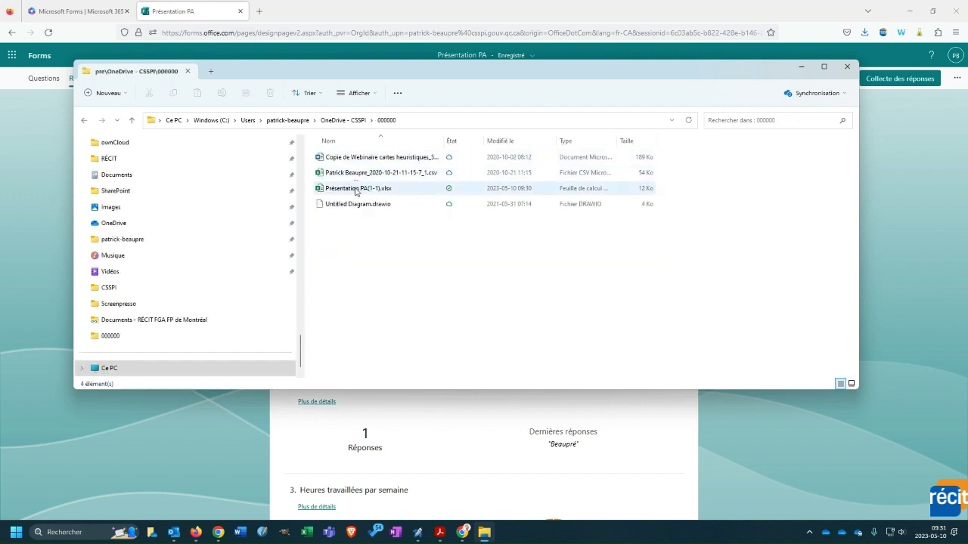
click(366, 188)
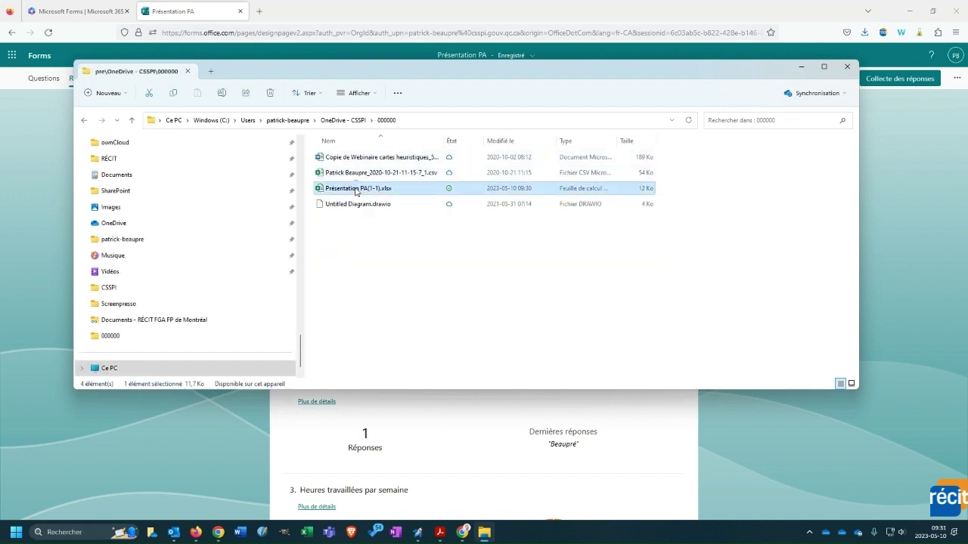
double_click(399, 189)
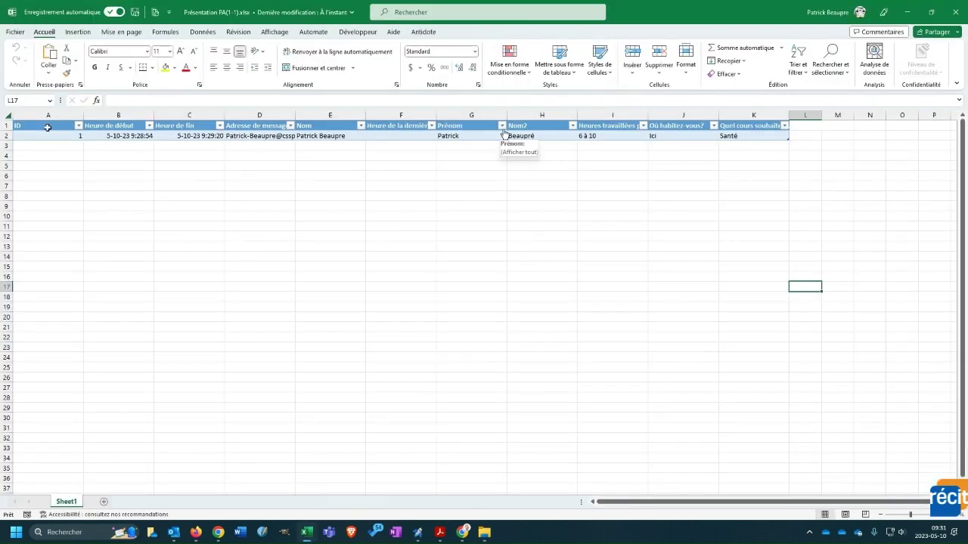
- Save a copy named 'Présentation PA' to the RÉCIT site's General > Formations > Power Automate folder
click(15, 32)
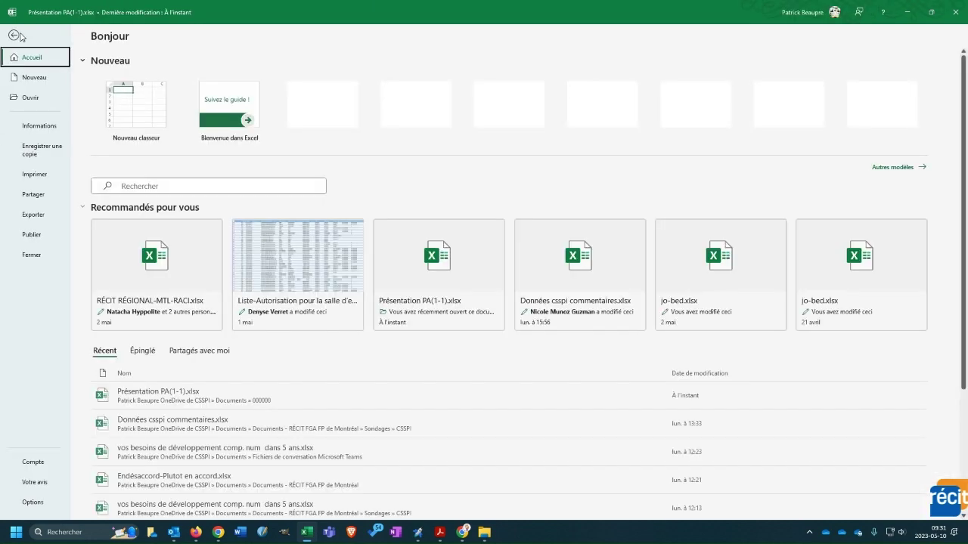
click(36, 148)
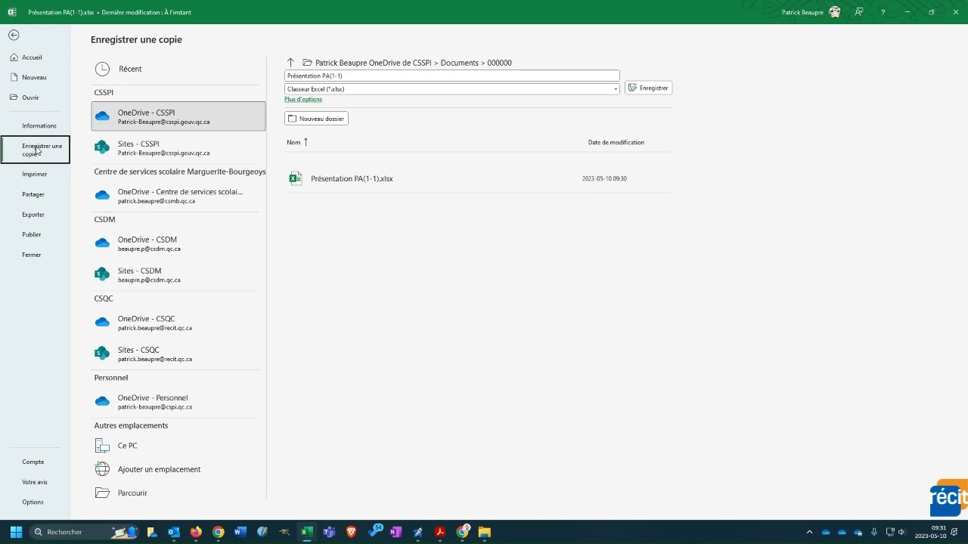
click(216, 152)
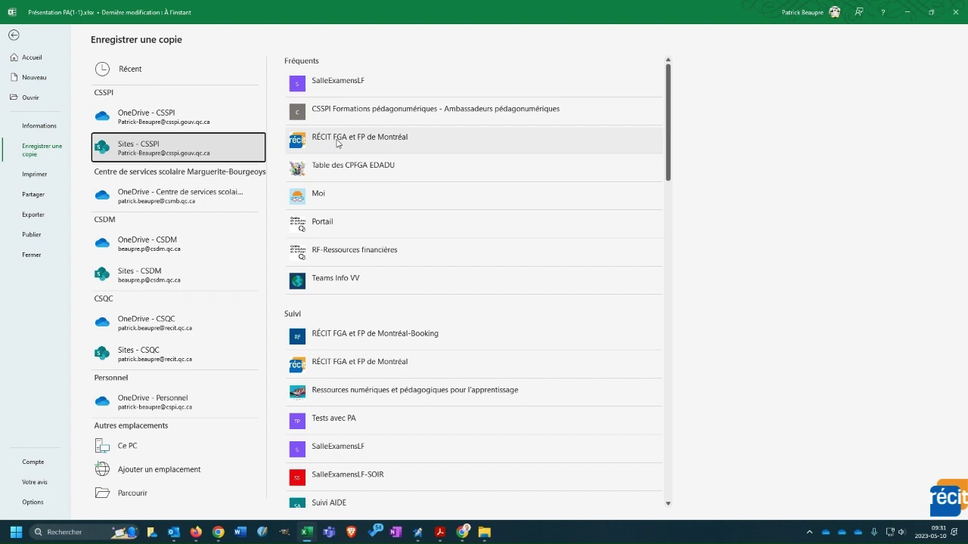
click(337, 144)
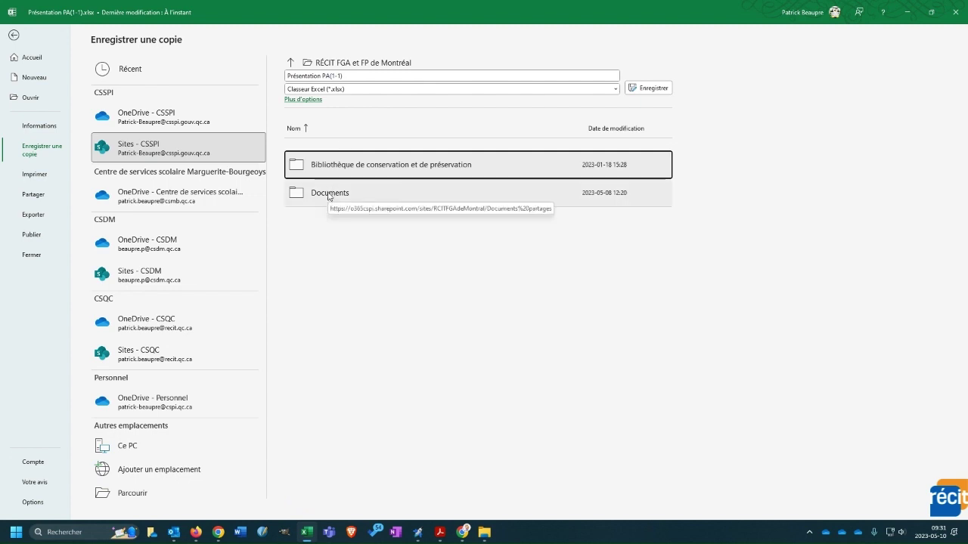
click(329, 194)
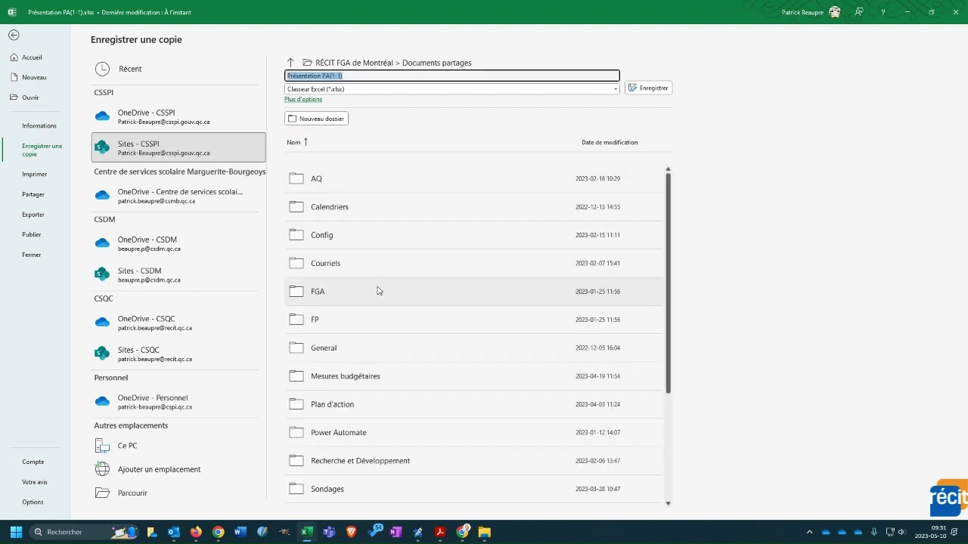
click(360, 341)
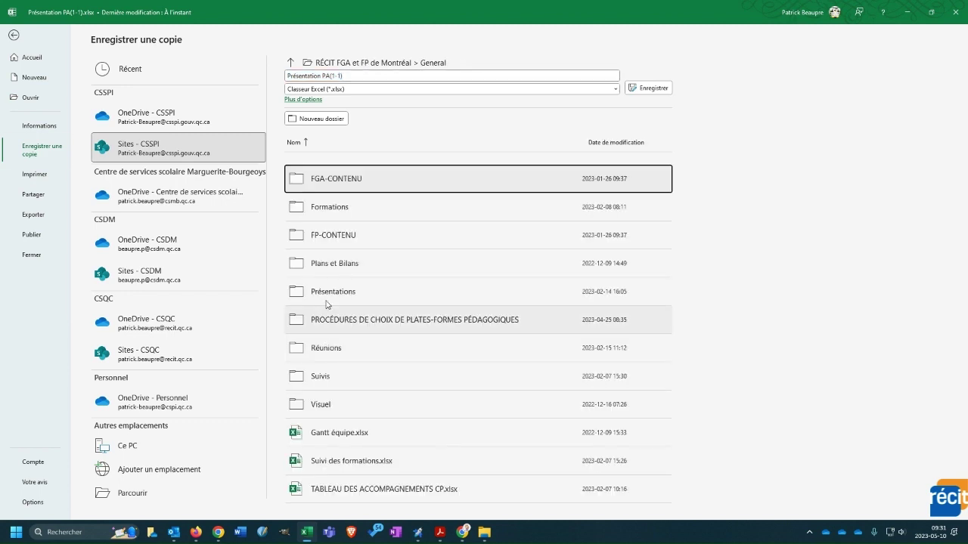
click(329, 208)
click(329, 210)
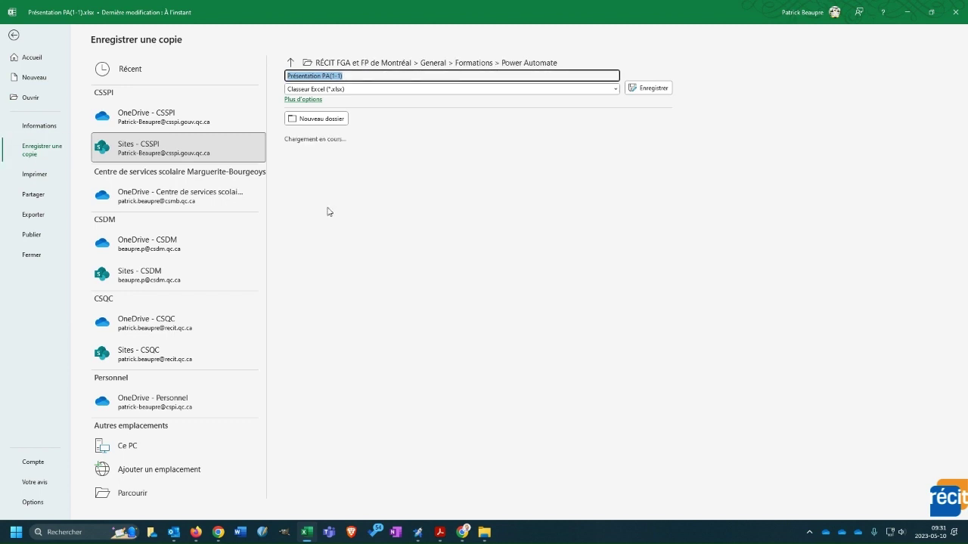
click(354, 75)
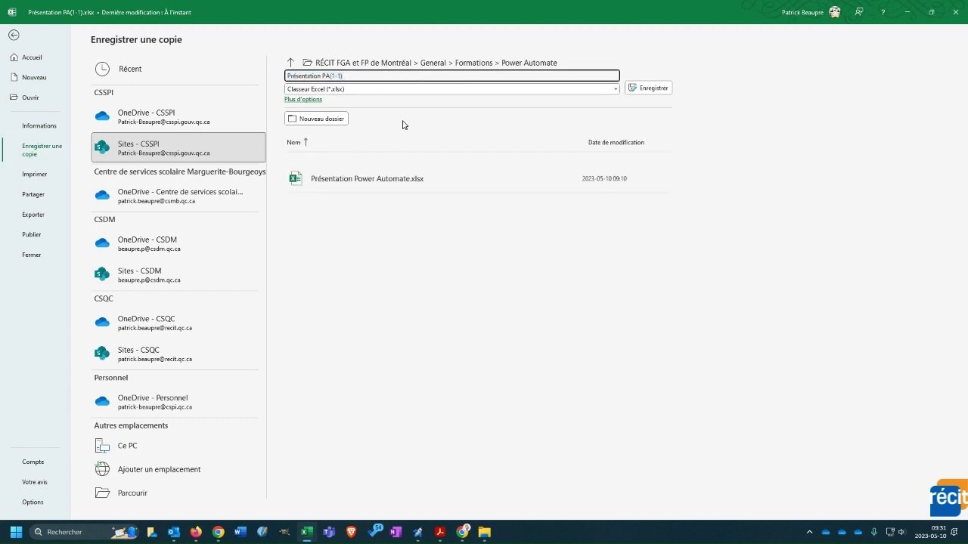
key(BackSpace)
key(BackSpace)
key(BackSpace)
key(BackSpace)
key(BackSpace)
click(648, 91)
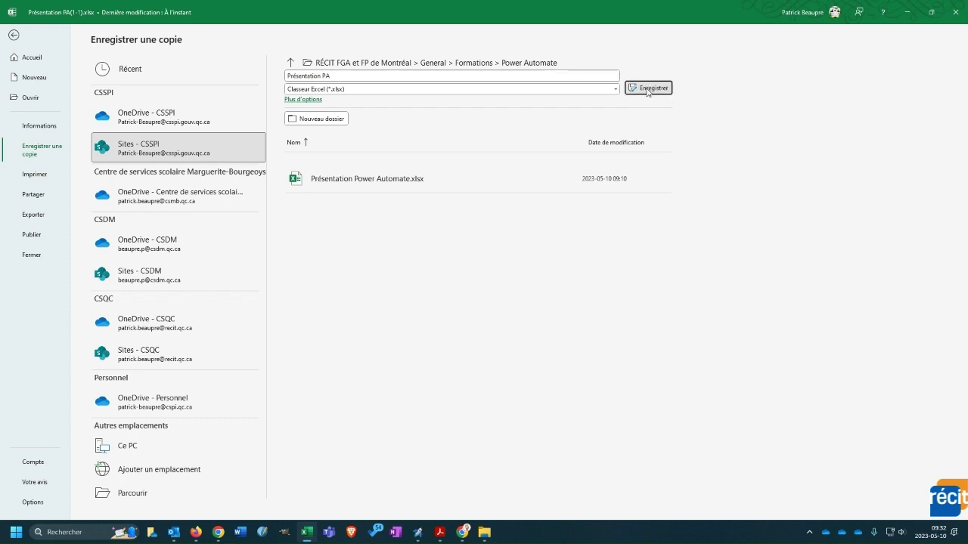